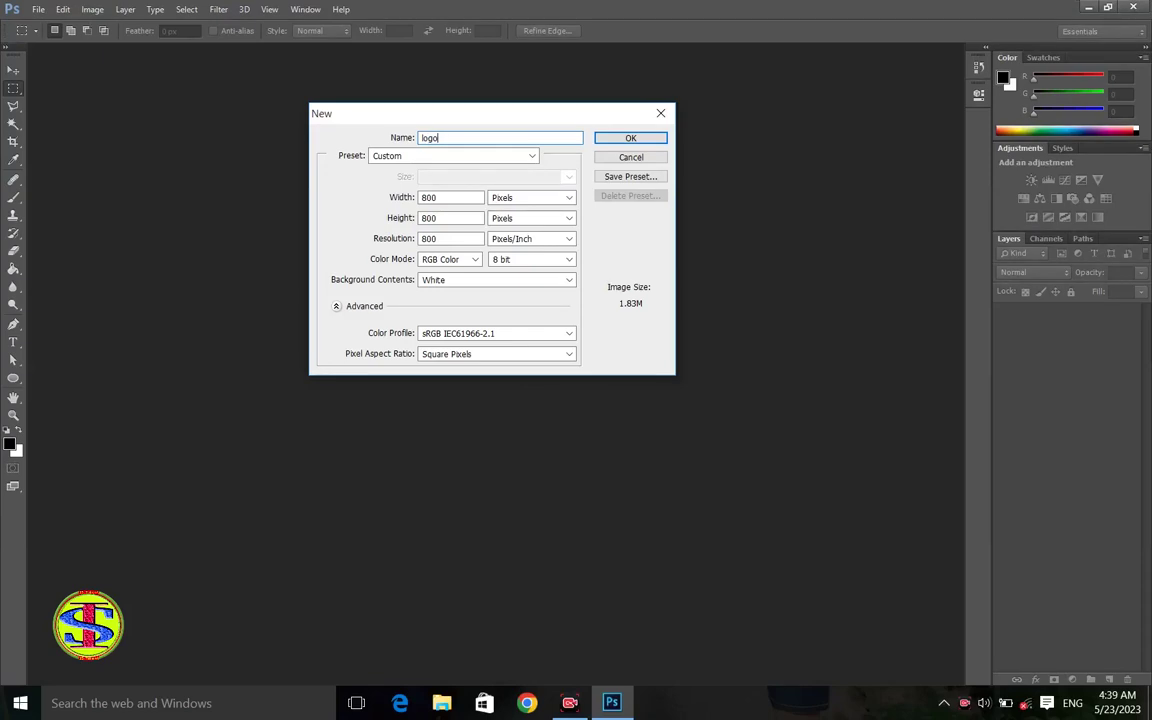
- Create an 800×800 px document named logo with an empty layer and the Ellipse tool in Shape mode
click(645, 139)
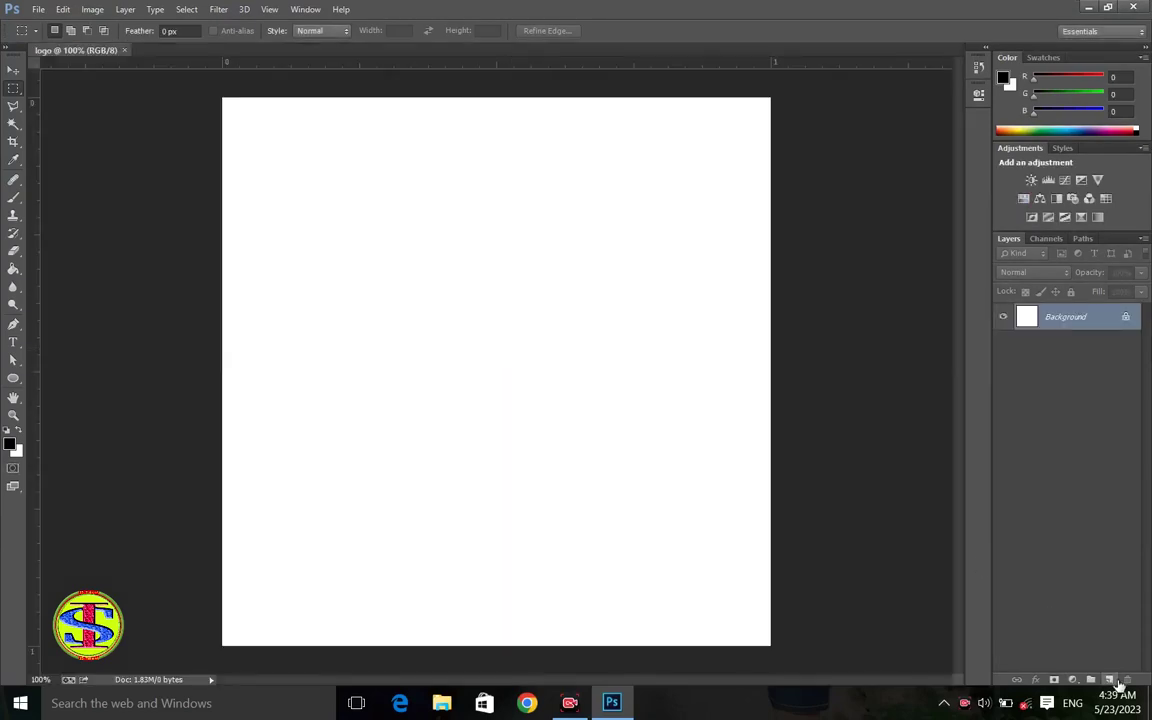
click(1112, 680)
right_click(15, 380)
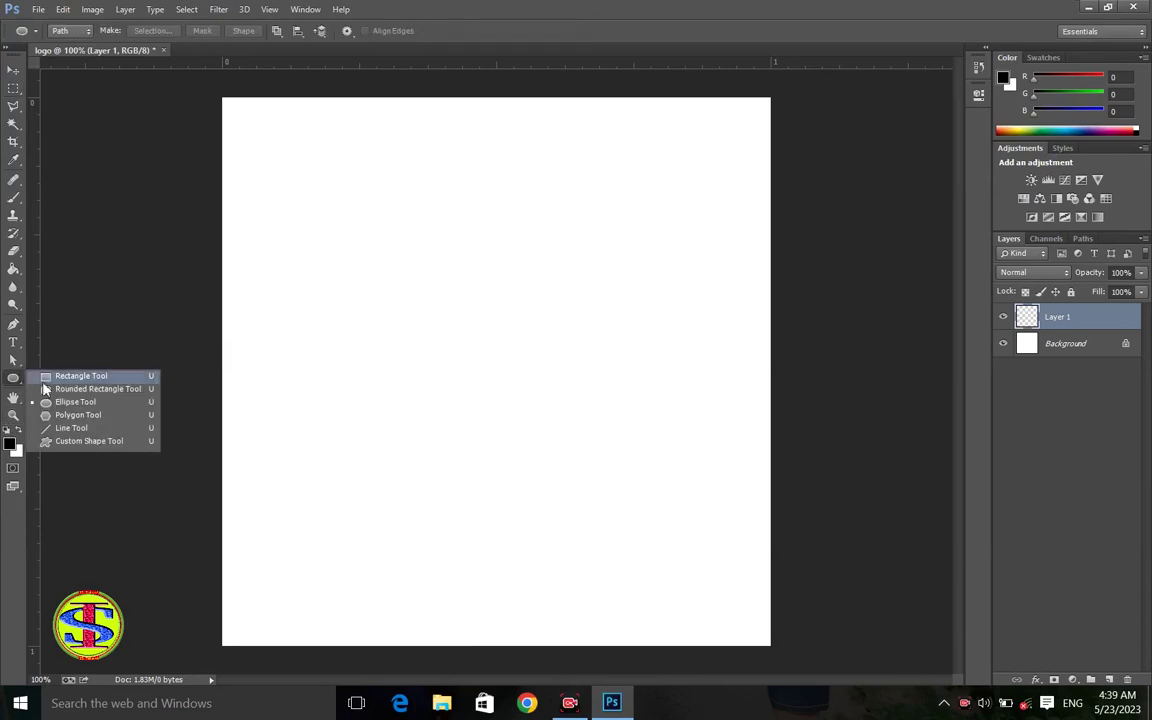
click(60, 401)
click(62, 29)
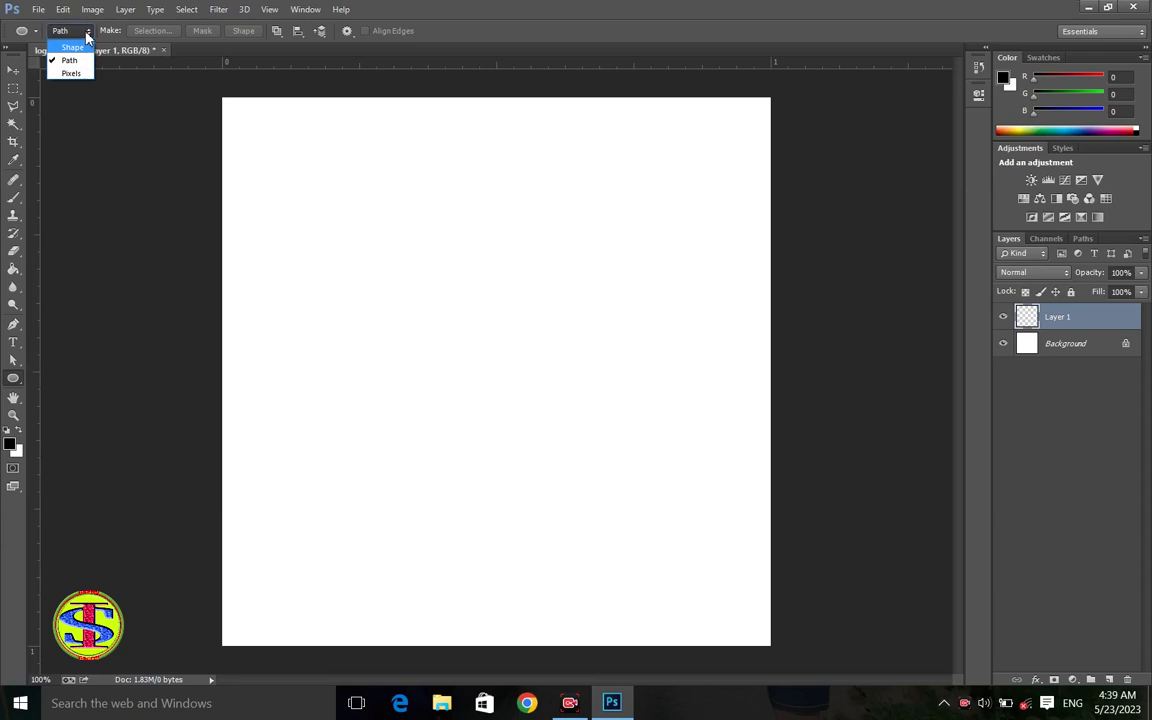
click(74, 47)
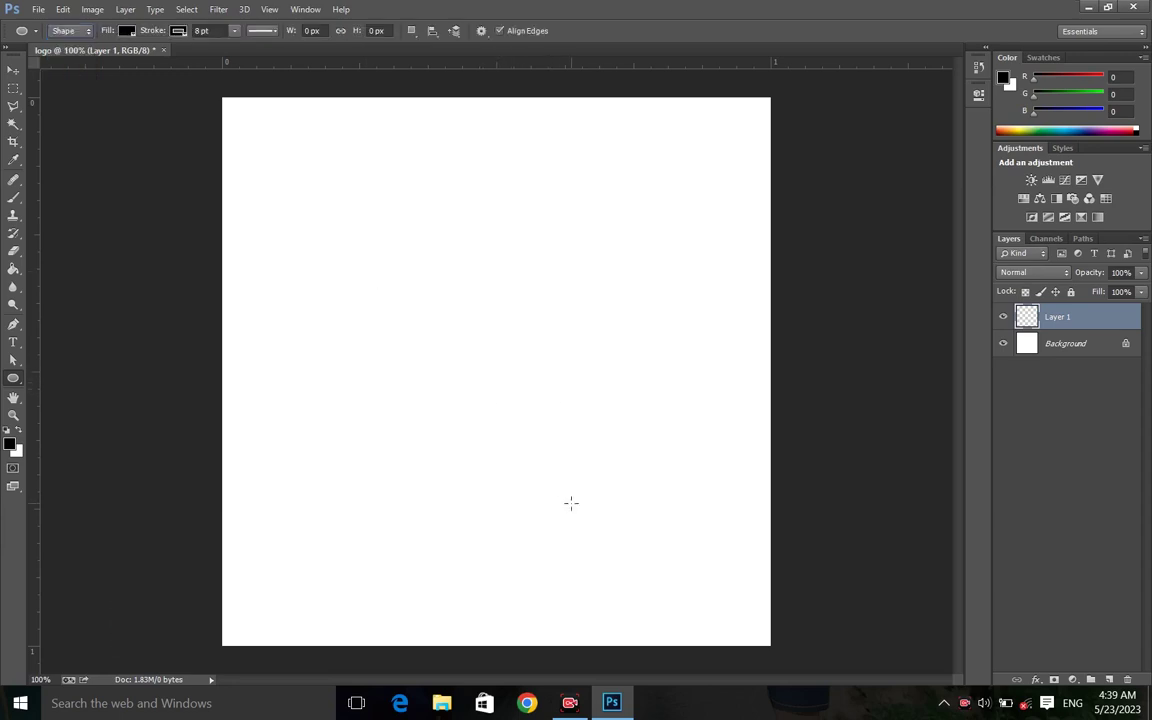
- Draw a large circle and move it up and to the left
drag(504, 387, 694, 578)
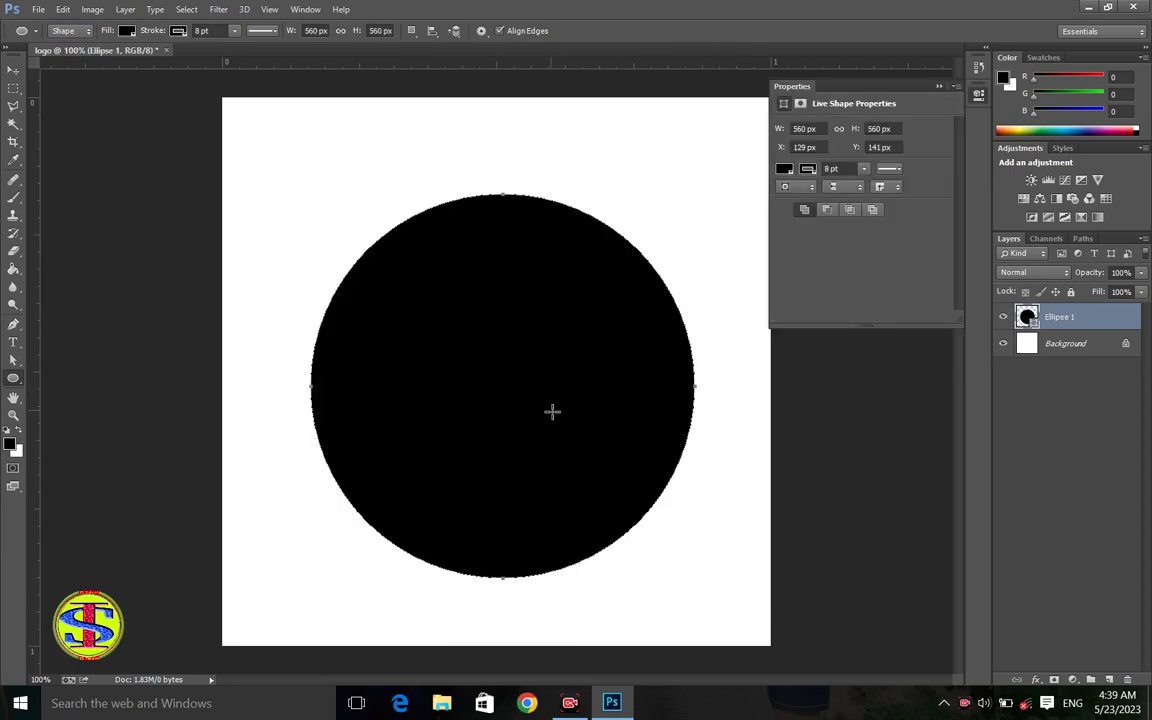
key(v)
drag(522, 360, 507, 315)
- Give the circle a 1.5 pt black outline and white fill, then add an empty layer
click(849, 169)
text(1)
key(Return)
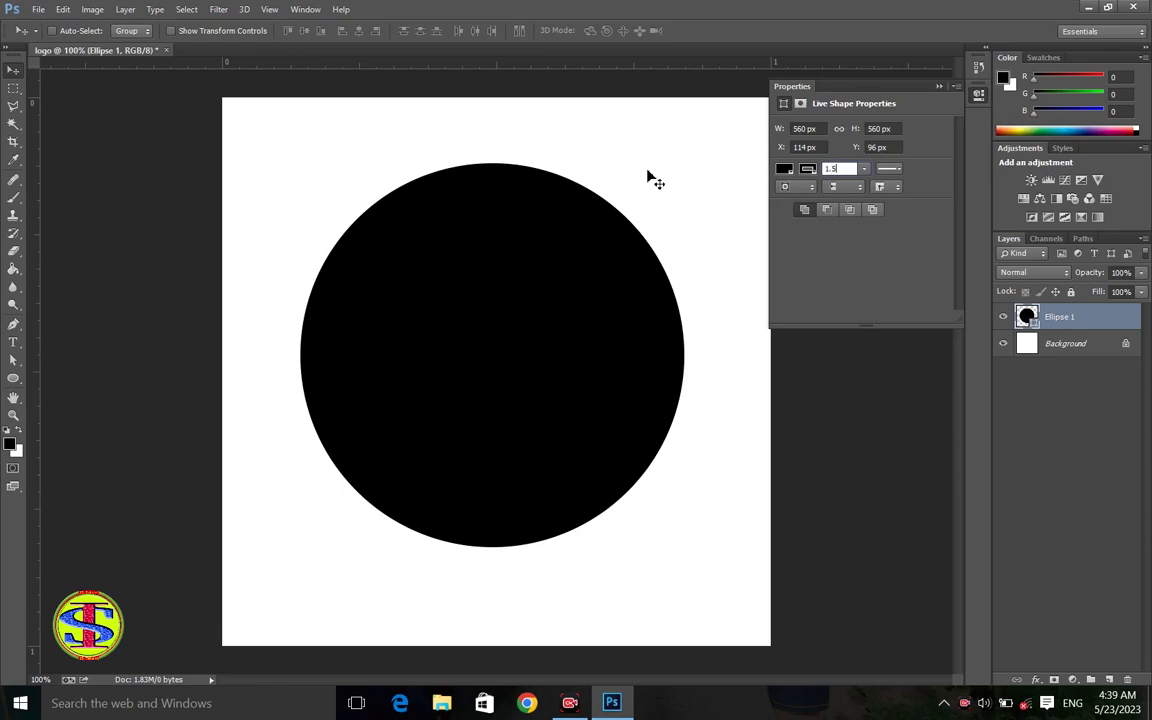
click(784, 169)
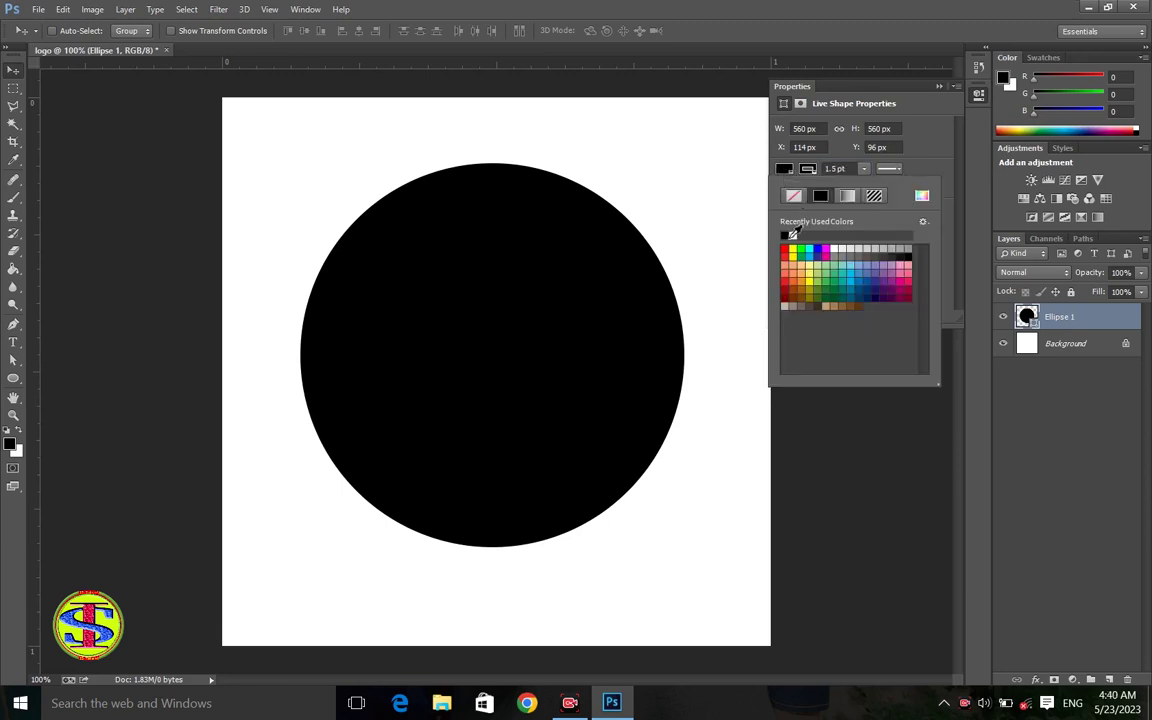
click(793, 234)
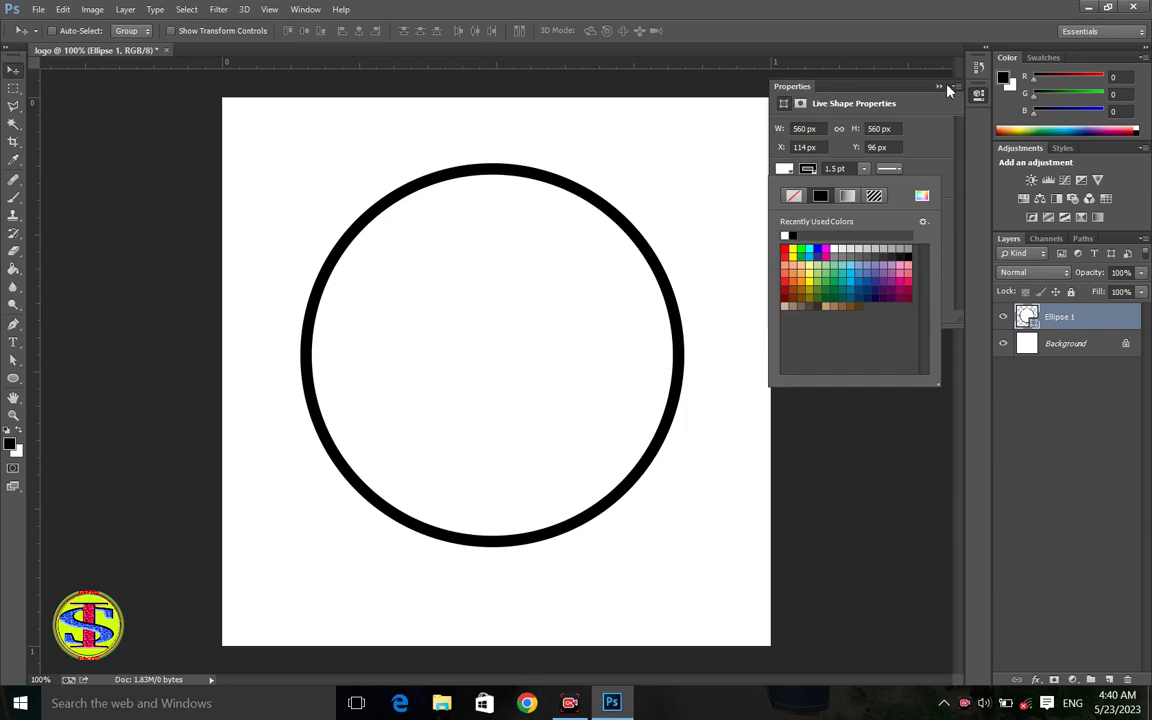
click(941, 87)
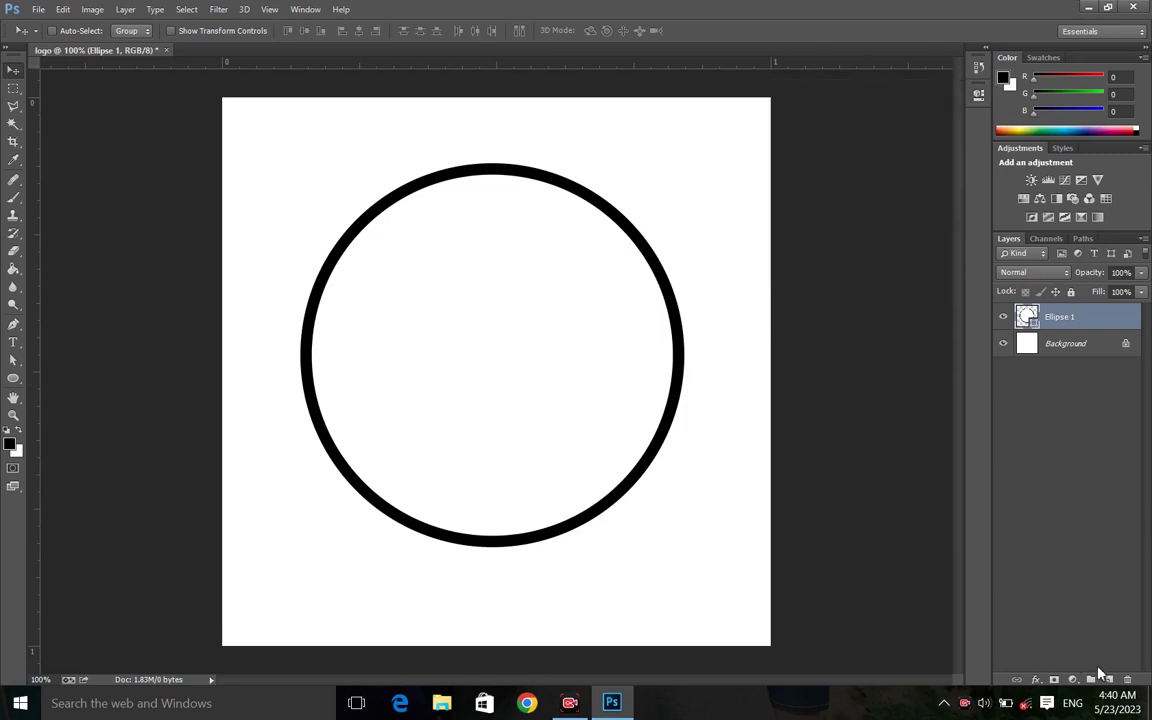
click(1091, 679)
- Type the letters D and R on separate text layers
click(13, 342)
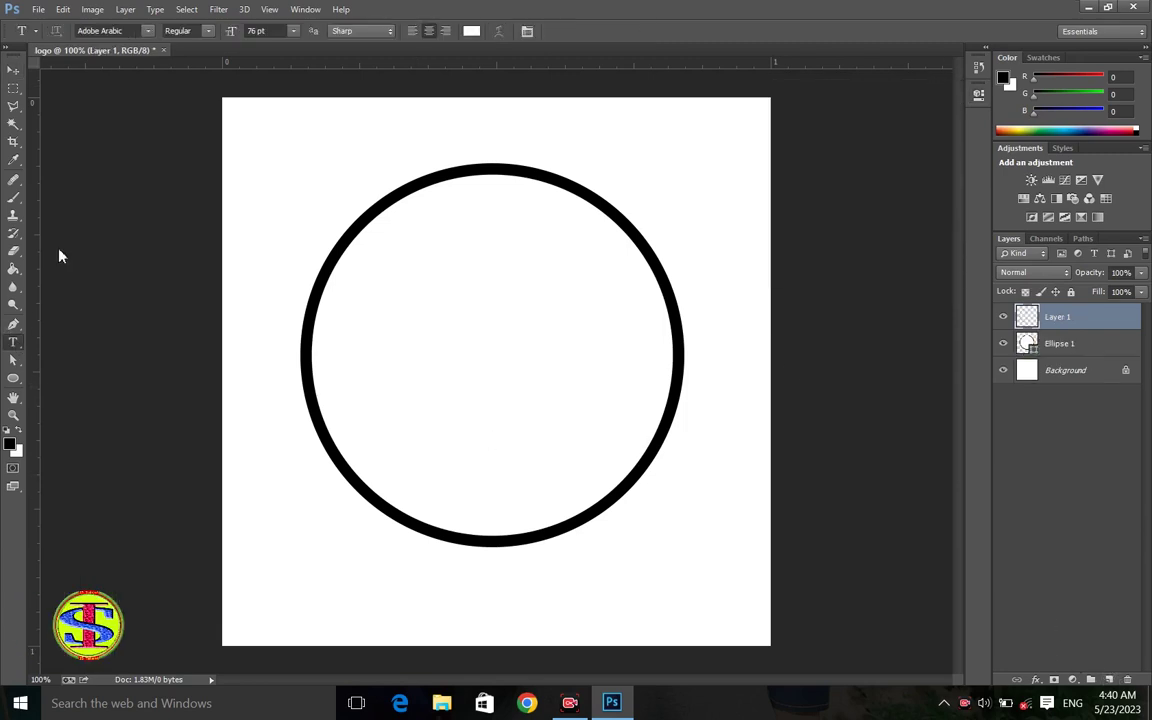
click(333, 370)
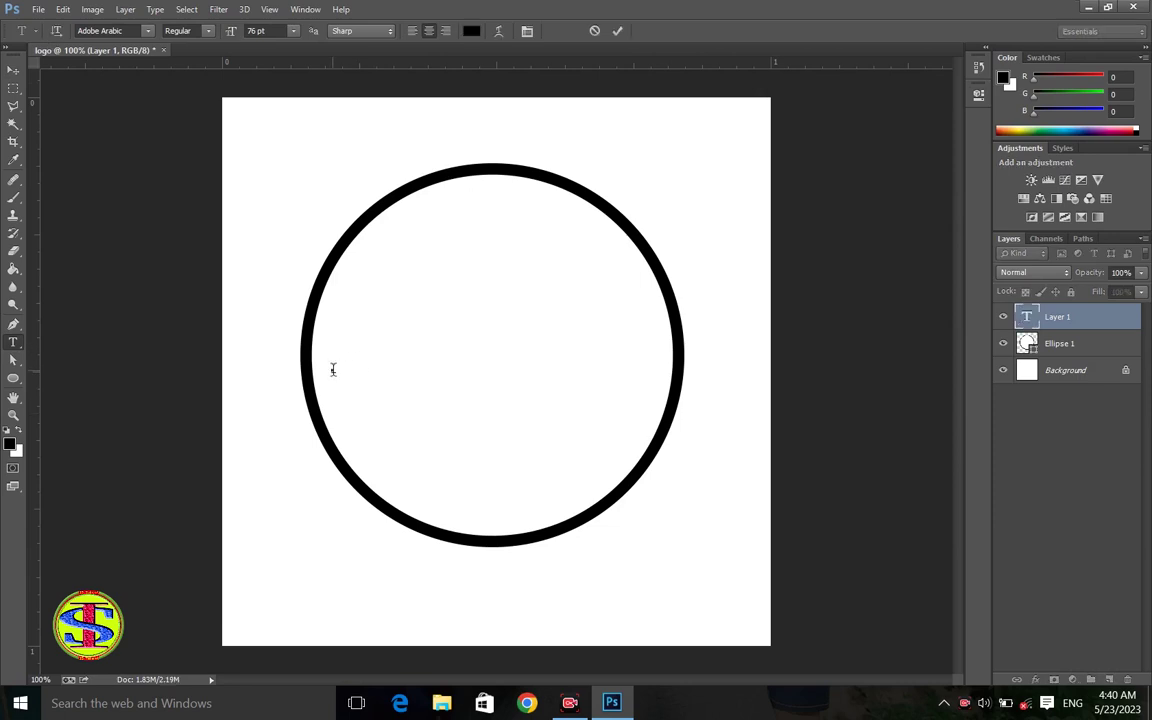
text(D)
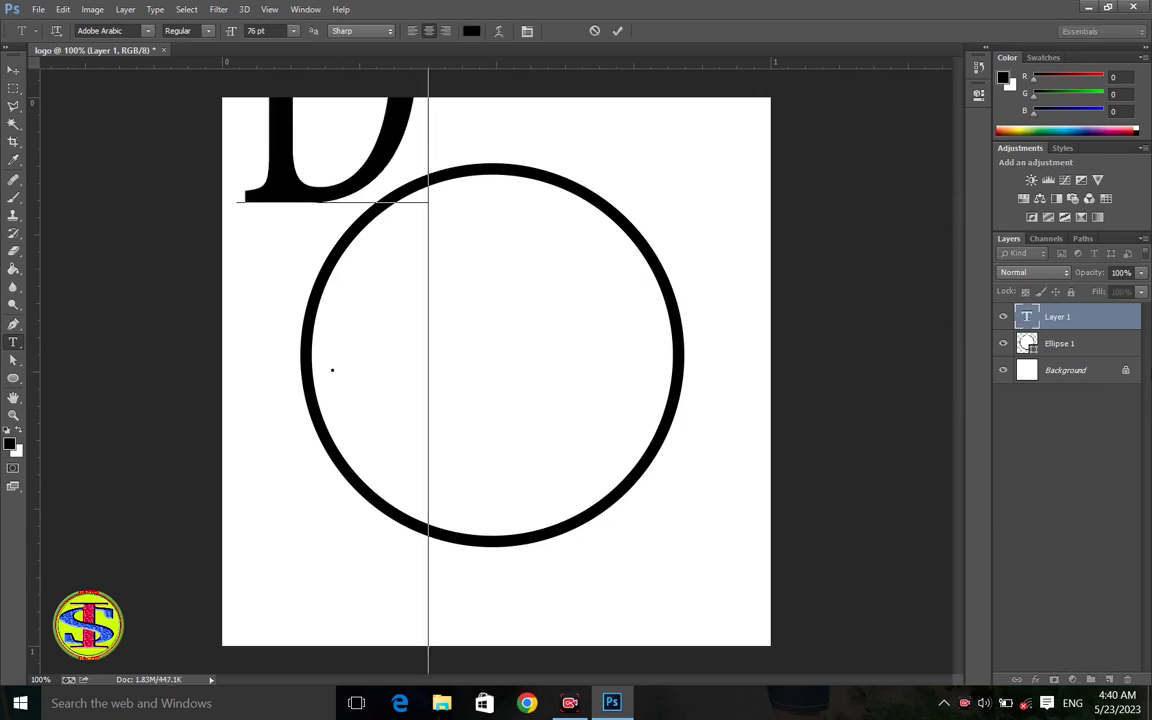
click(617, 31)
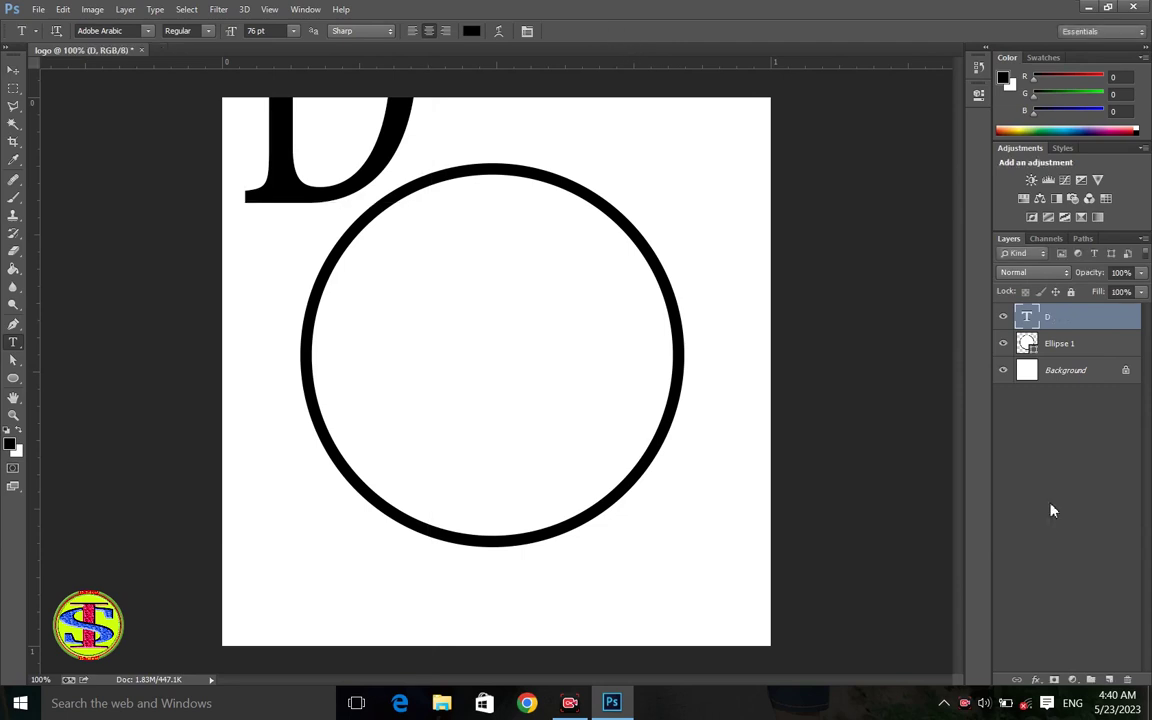
click(1004, 343)
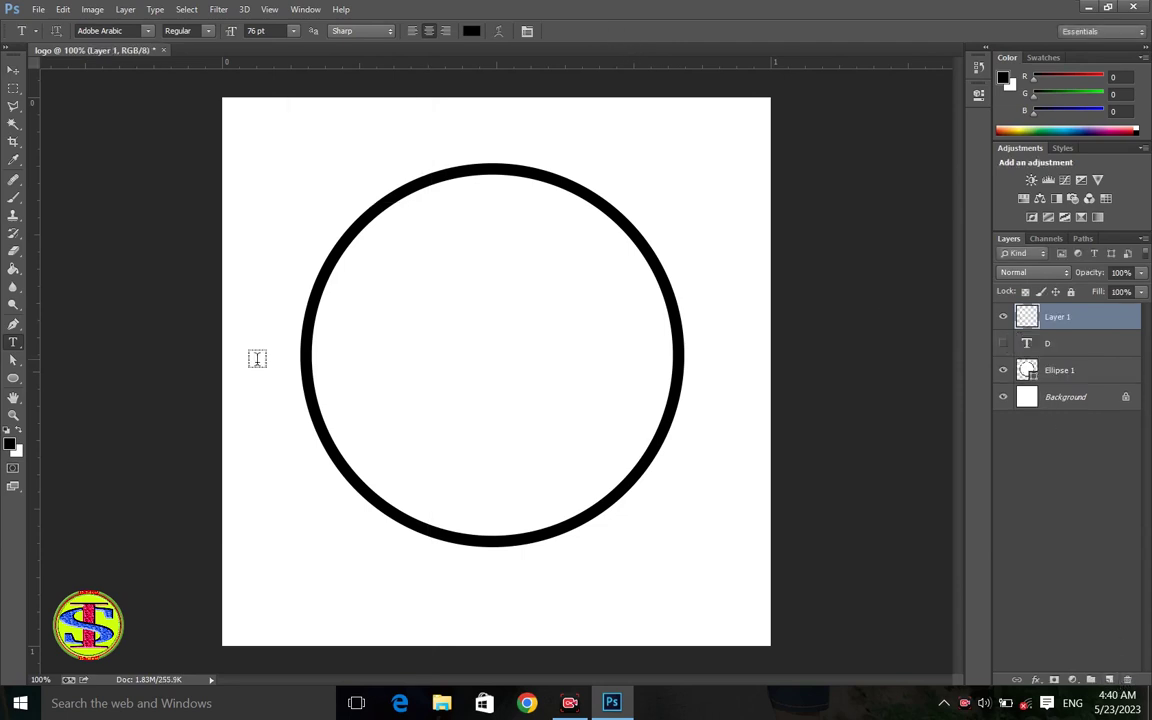
click(337, 372)
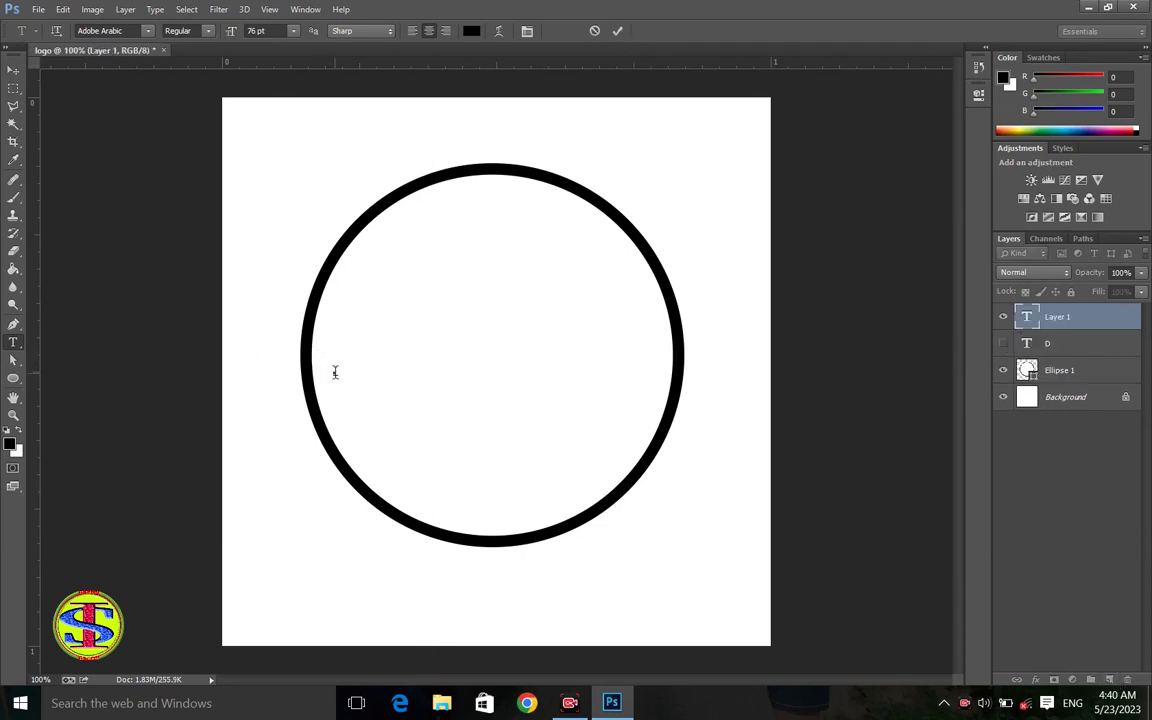
text(K)
click(617, 31)
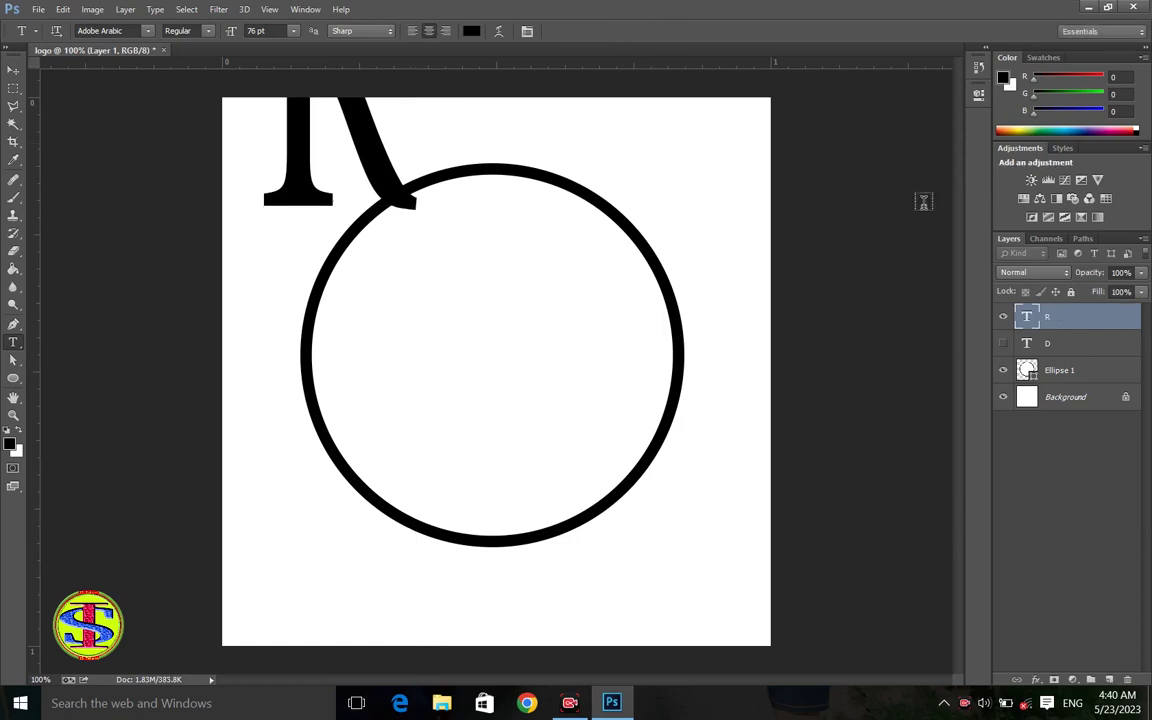
click(1004, 343)
- Move the R and D into the circle and stretch the D to sit beside the R
key(v)
drag(380, 168, 631, 447)
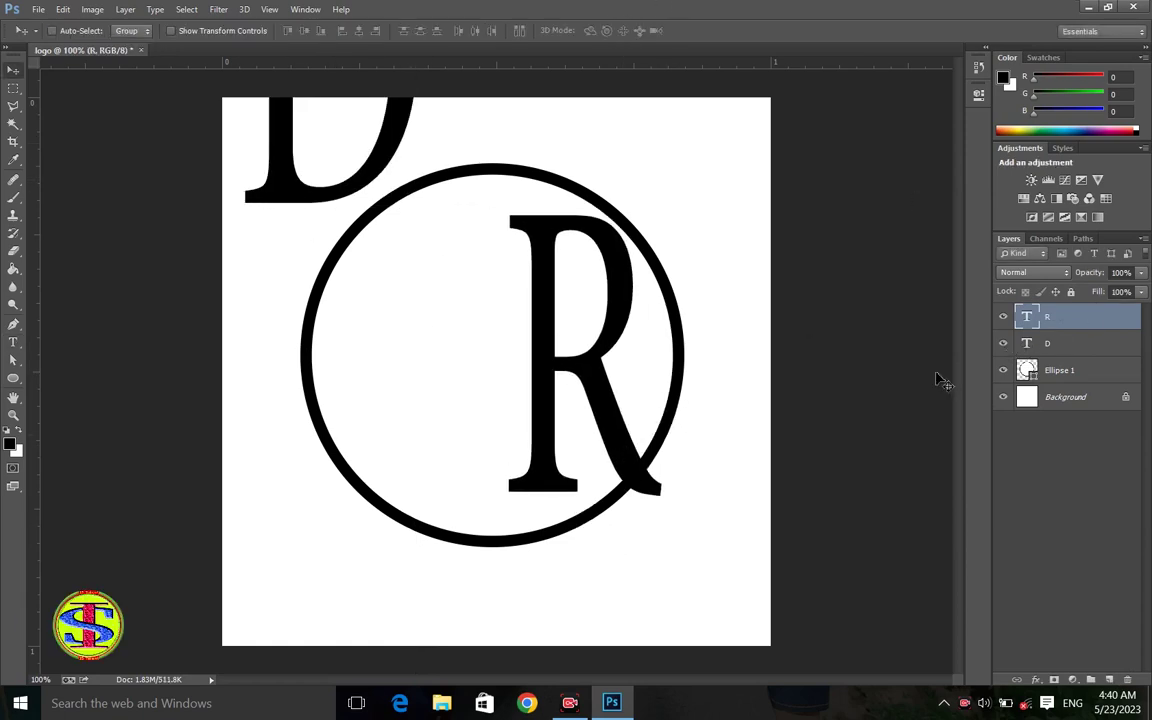
click(1047, 343)
drag(404, 160, 505, 452)
key(ctrl+t)
drag(463, 180, 450, 129)
drag(450, 330, 442, 271)
drag(528, 428, 541, 428)
drag(432, 143, 432, 125)
drag(440, 402, 440, 405)
- Apply the D's transform, then scale the R larger and position it beside the D
key(Return)
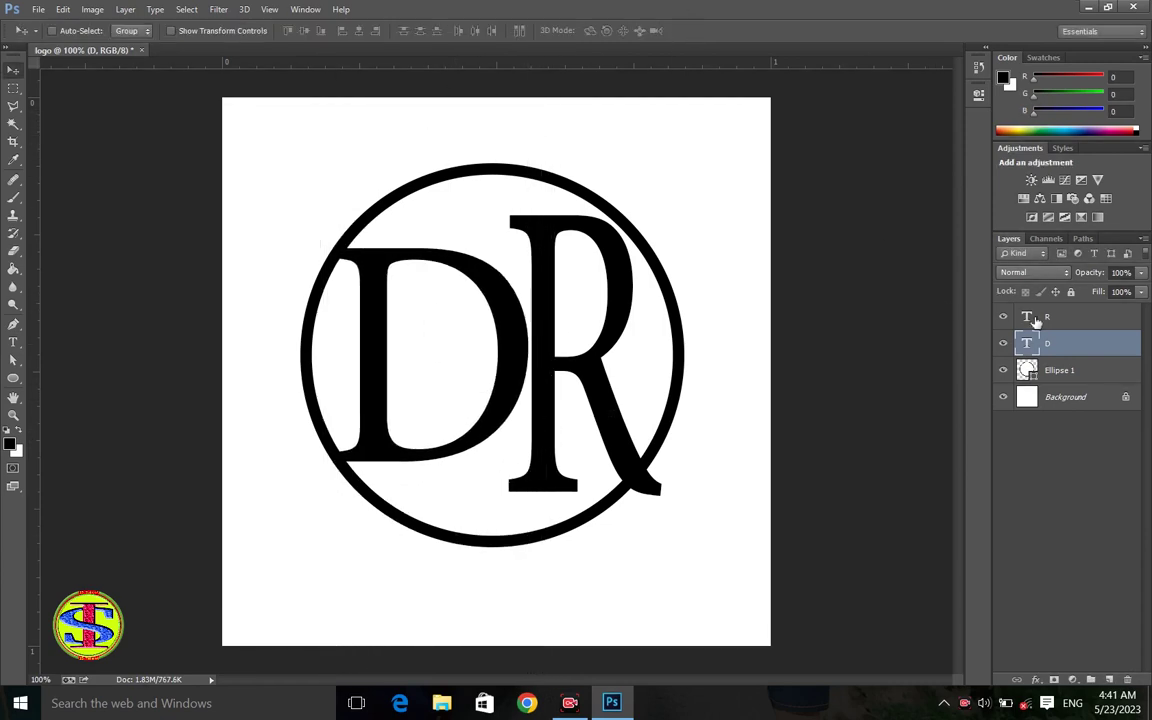
click(1047, 316)
key(ctrl+t)
drag(523, 388, 528, 483)
drag(586, 152, 601, 334)
mouse_move(601, 400)
mouse_down()
mouse_move(648, 303)
mouse_move(620, 150)
mouse_up()
drag(589, 609, 583, 427)
drag(648, 263, 607, 129)
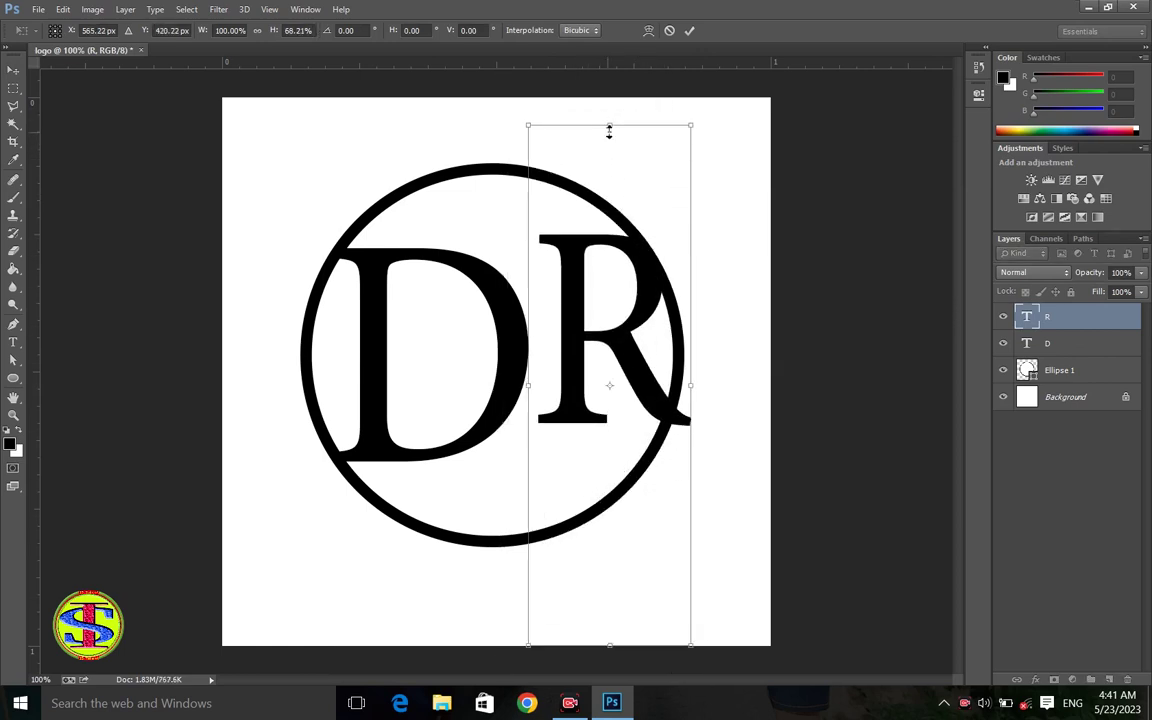
drag(527, 398, 489, 392)
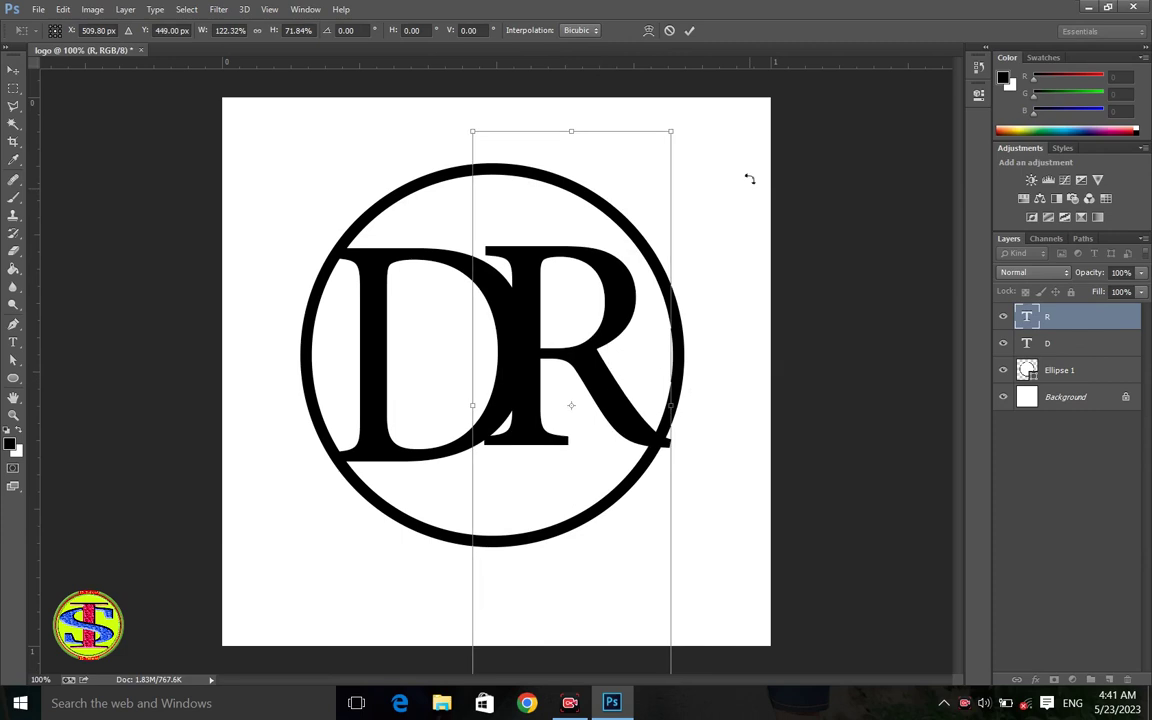
drag(694, 111, 677, 137)
drag(601, 393, 603, 398)
drag(677, 137, 685, 121)
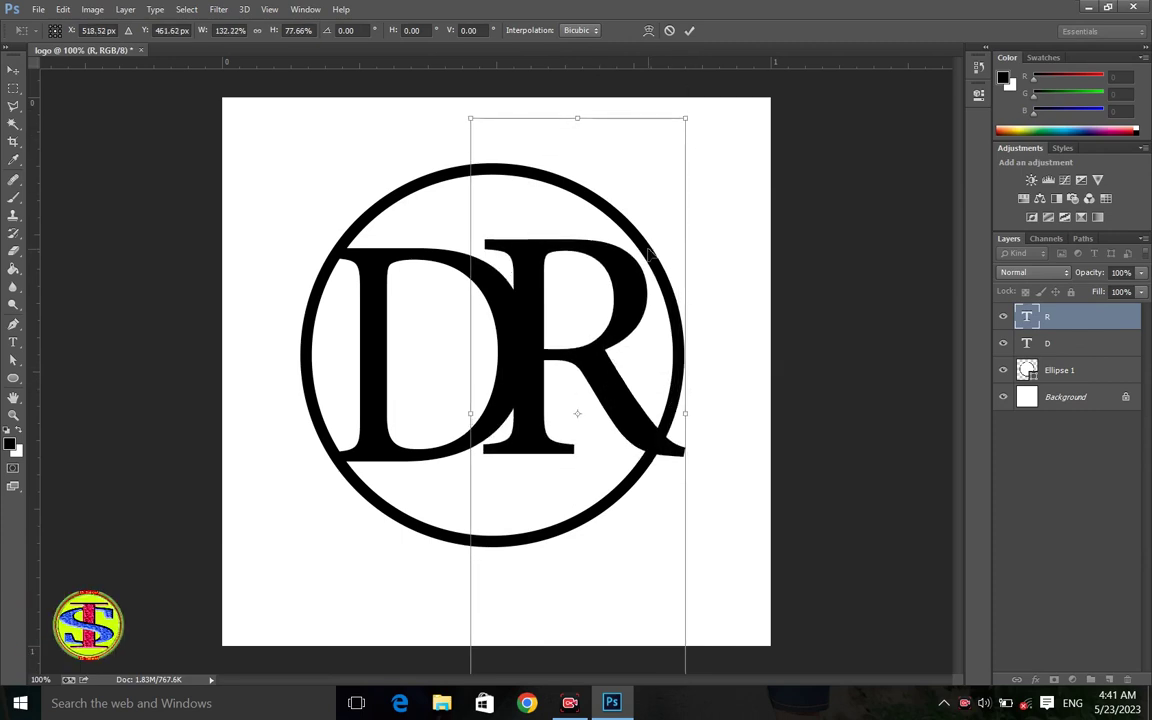
- Apply the R's transform and nudge it a few pixels left against the D
key(Right)
key(Right)
key(Right)
key(Right)
key(Right)
key(Right)
key(Right)
key(Right)
key(Right)
key(Right)
key(Right)
key(Right)
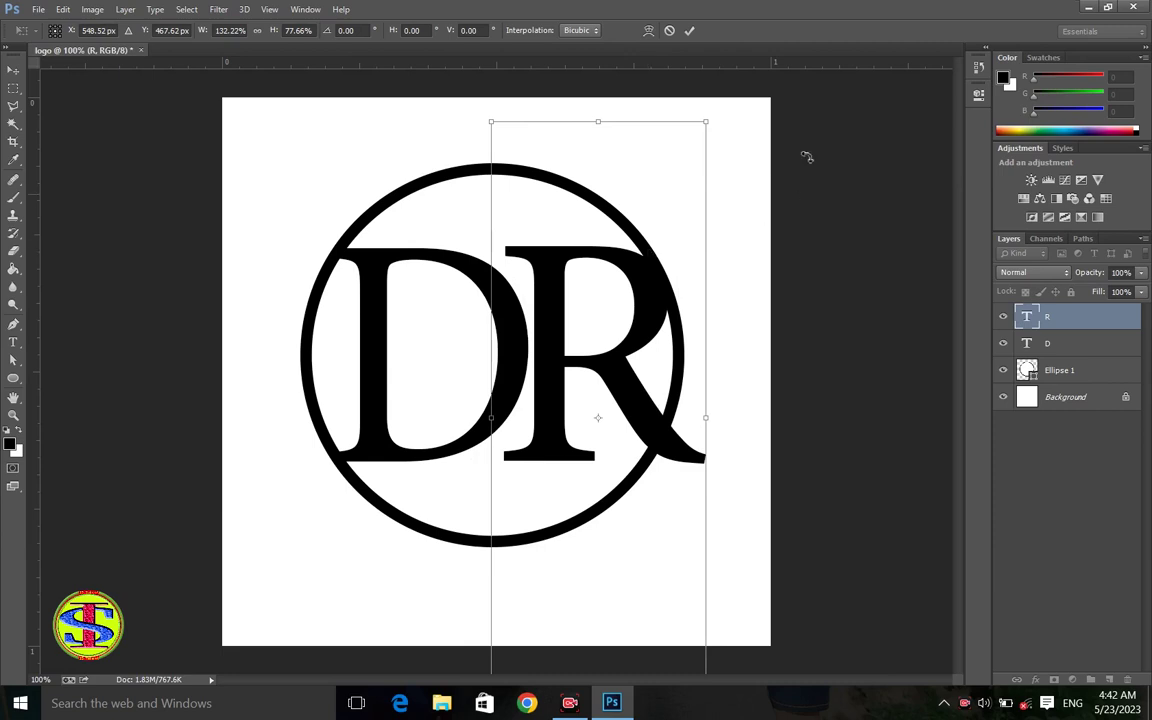
click(689, 30)
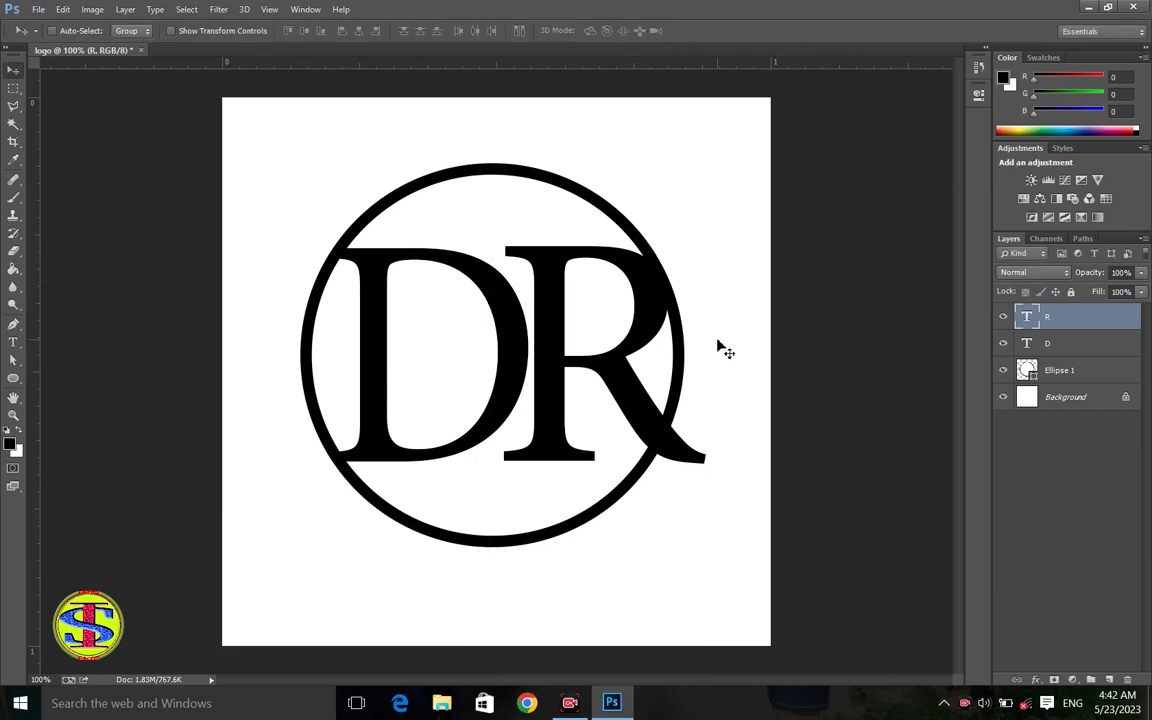
key(Left)
key(Left)
key(Left)
key(Left)
key(Left)
key(Left)
key(Left)
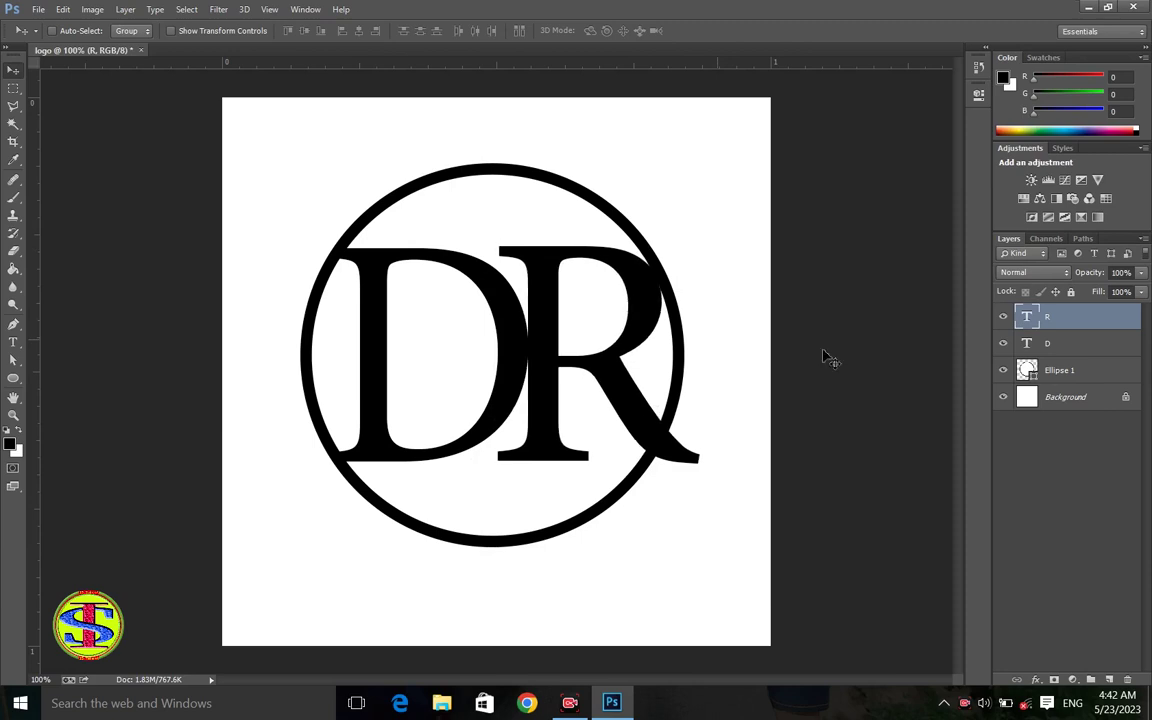
ctrl+click(390, 320)
key(Left)
key(Left)
key(Left)
key(Left)
key(Left)
key(Left)
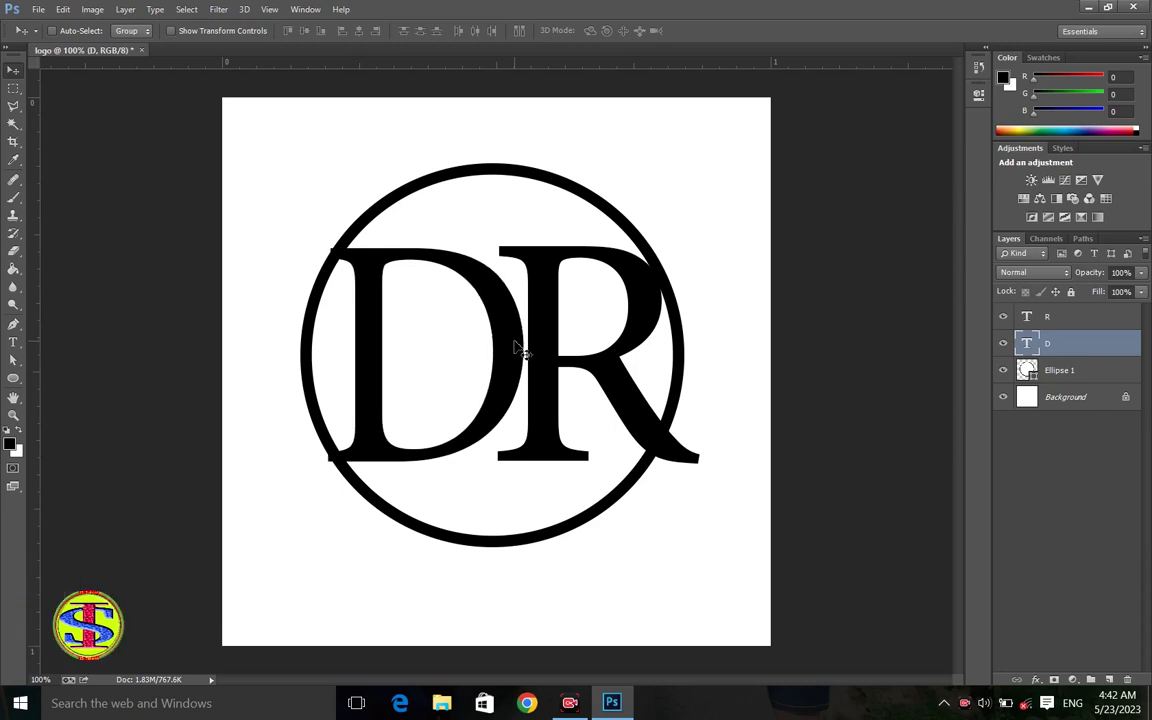
click(1076, 317)
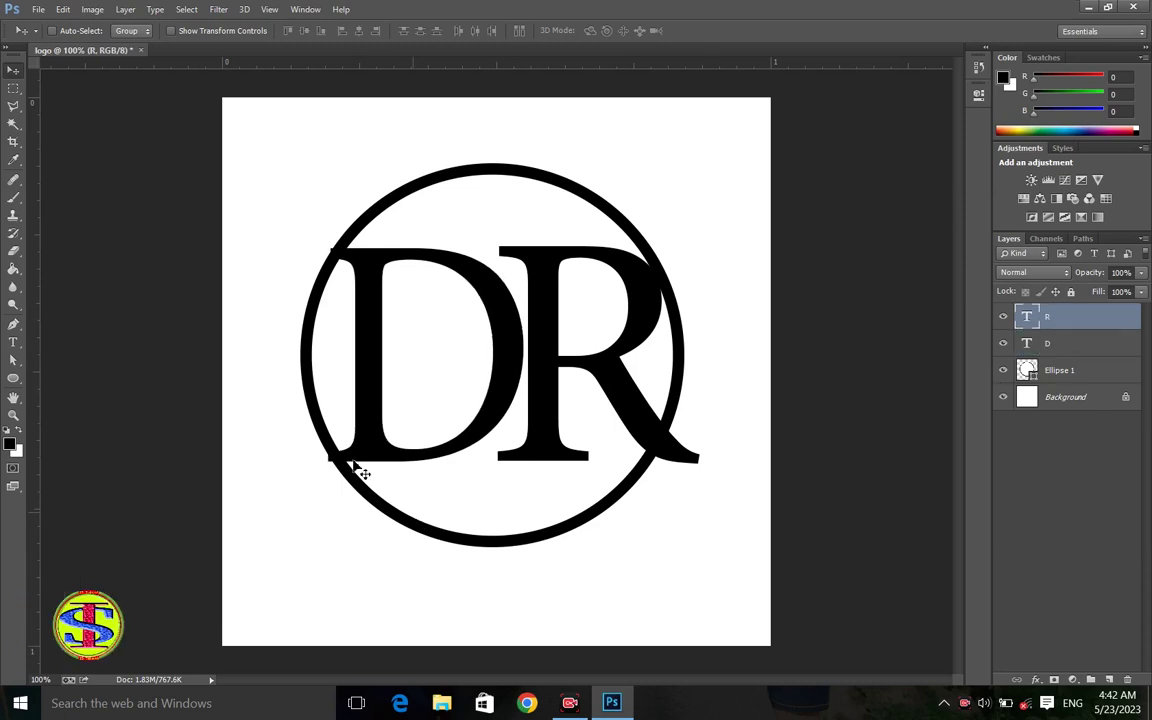
- Rasterize the R and erase its tail sticking out past the circle
right_click(14, 250)
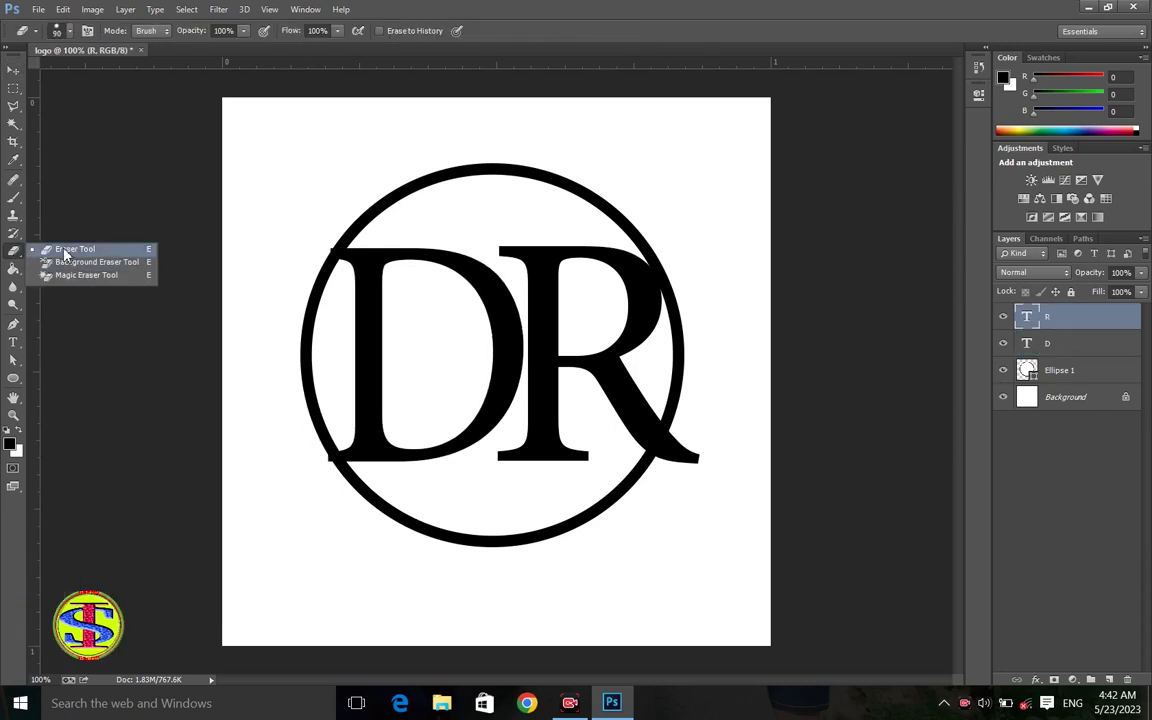
click(318, 410)
click(548, 273)
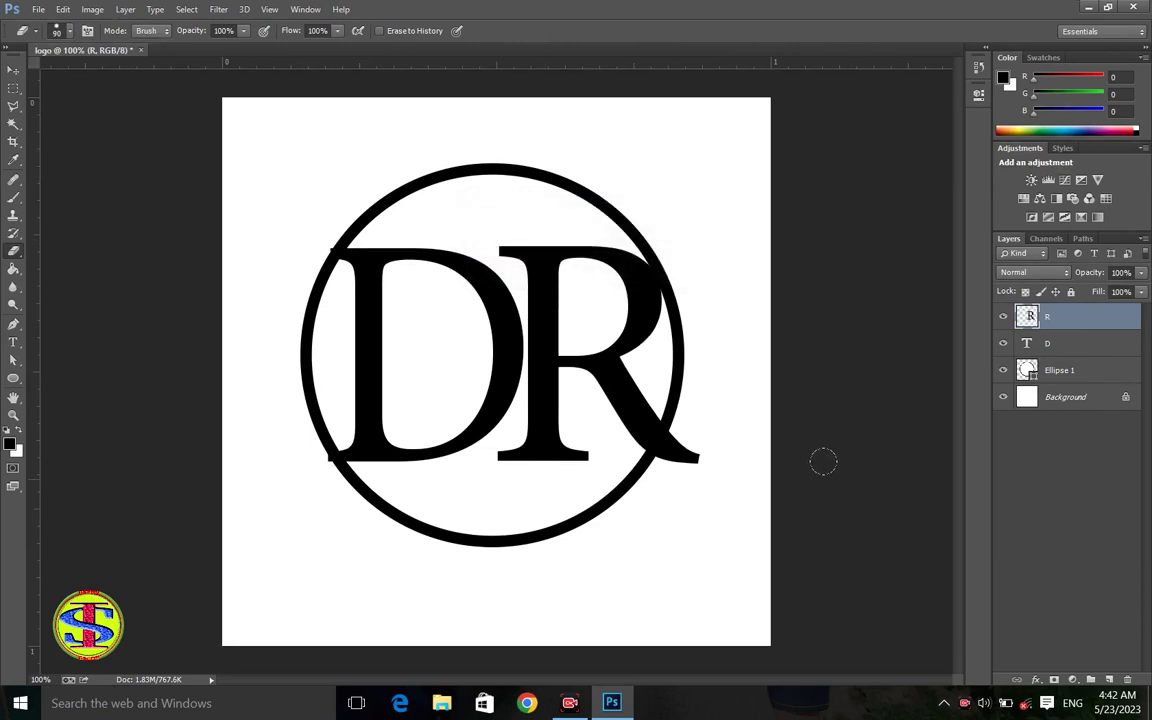
drag(700, 458, 668, 440)
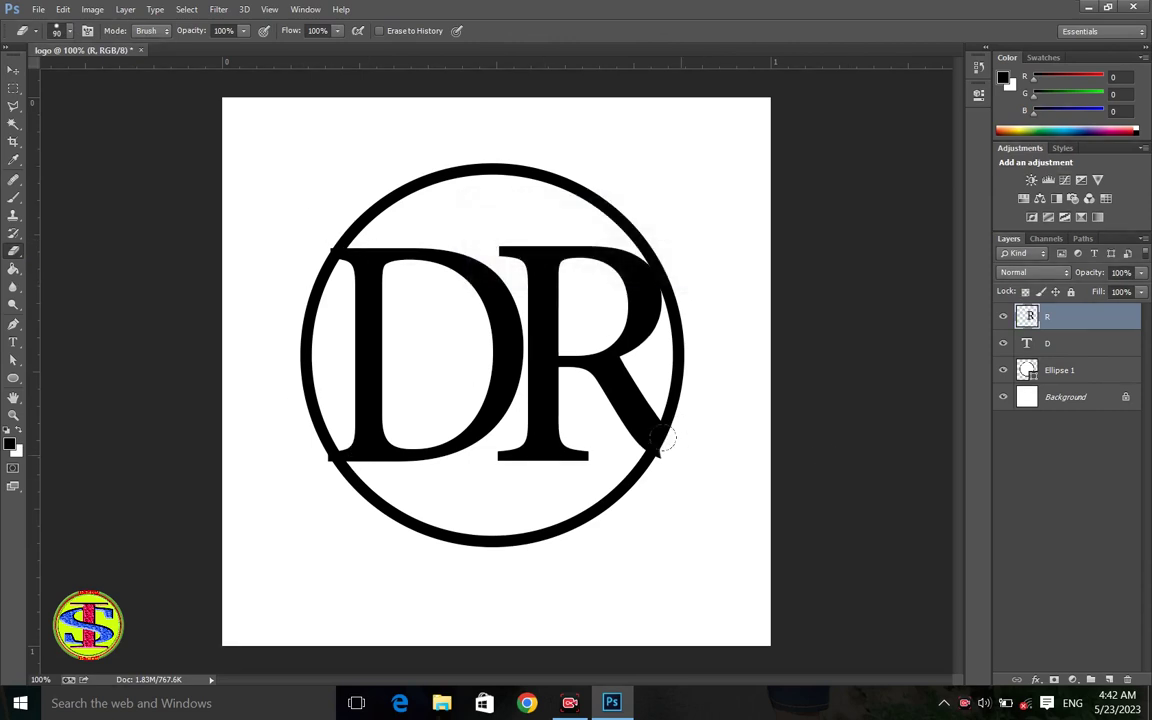
- Rasterize the D layer as well and reselect the R layer
click(1051, 342)
click(295, 412)
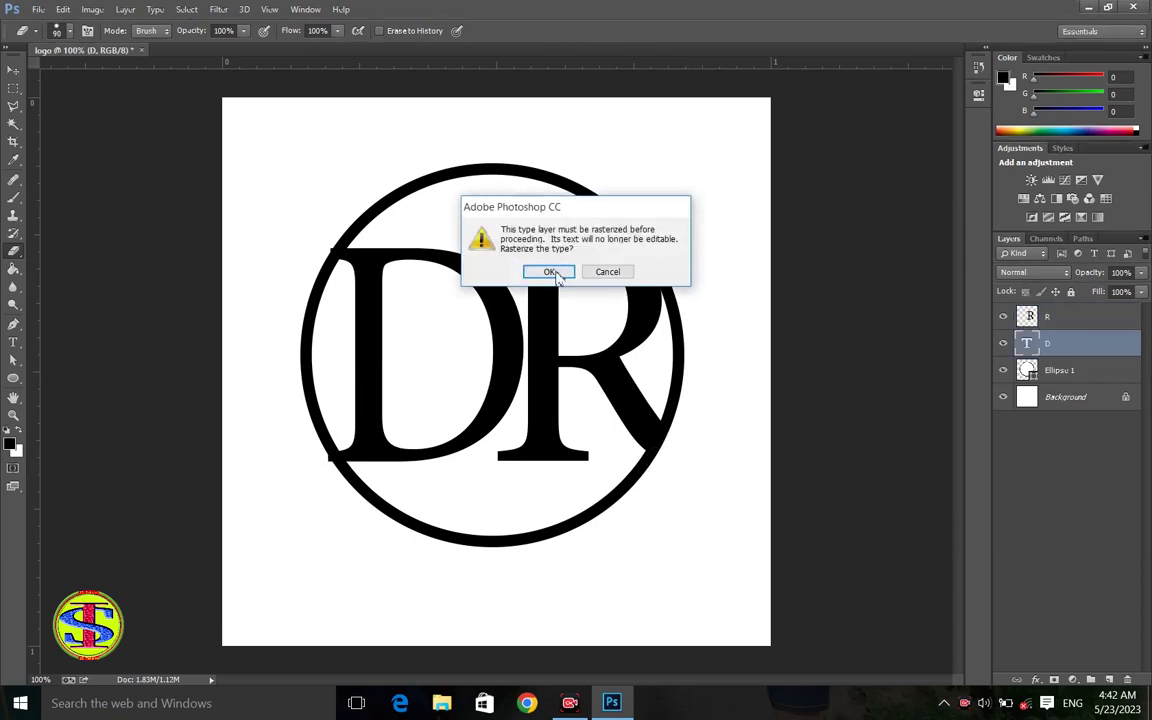
key(Return)
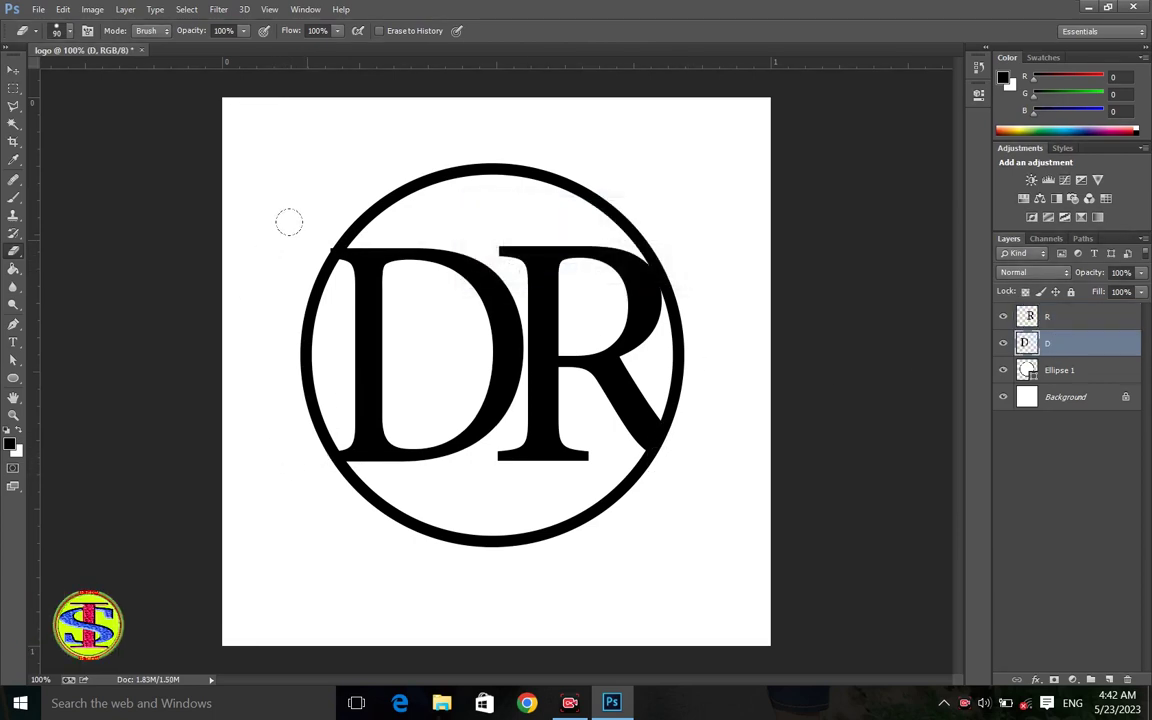
click(1060, 318)
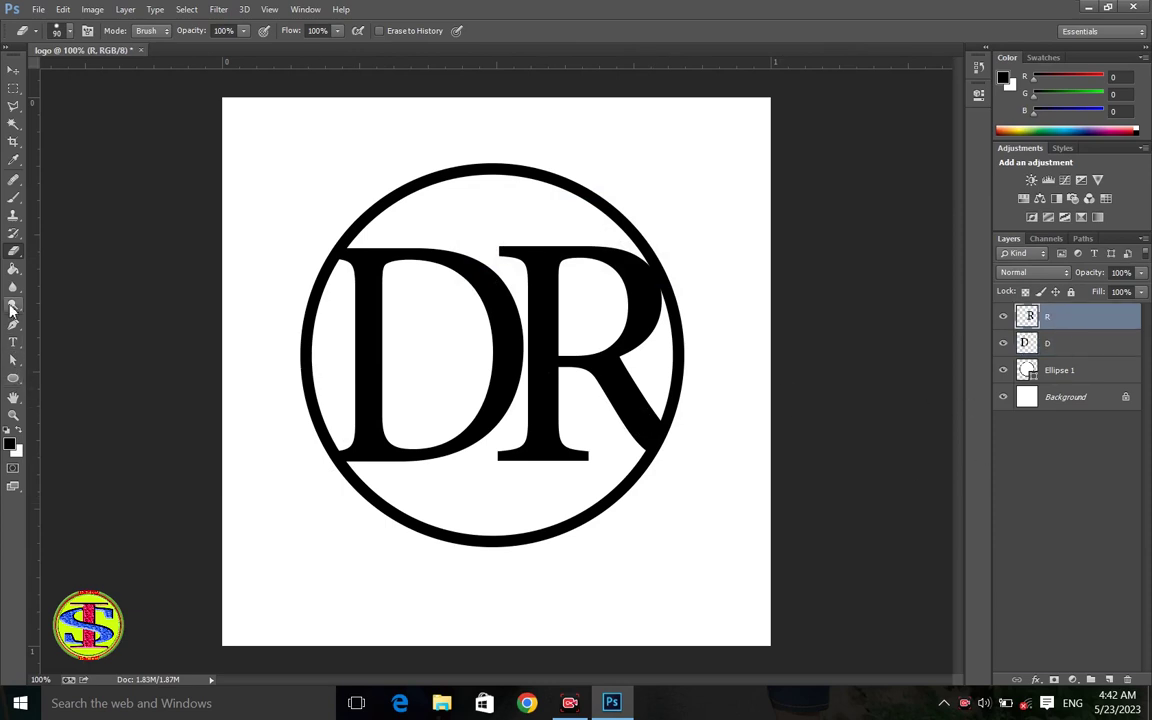
click(13, 325)
- Draw a diagonal Pen path from the R's top right to the circle's lower left, loaded as a selection
click(89, 289)
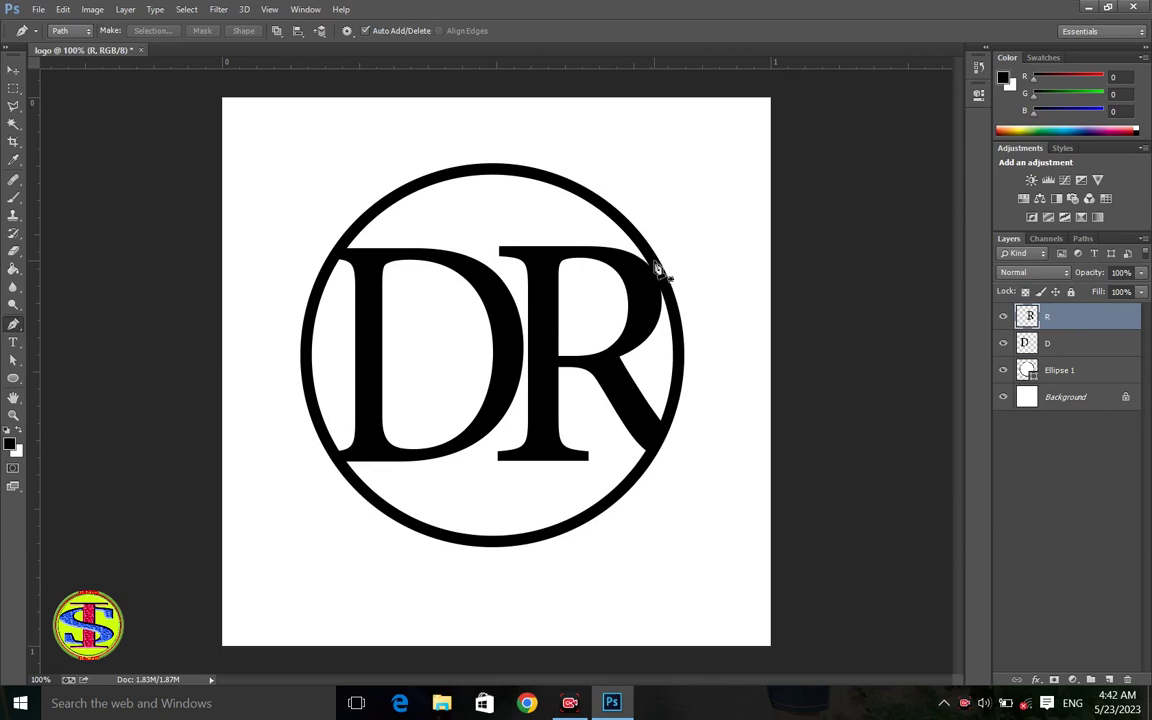
click(655, 263)
click(331, 452)
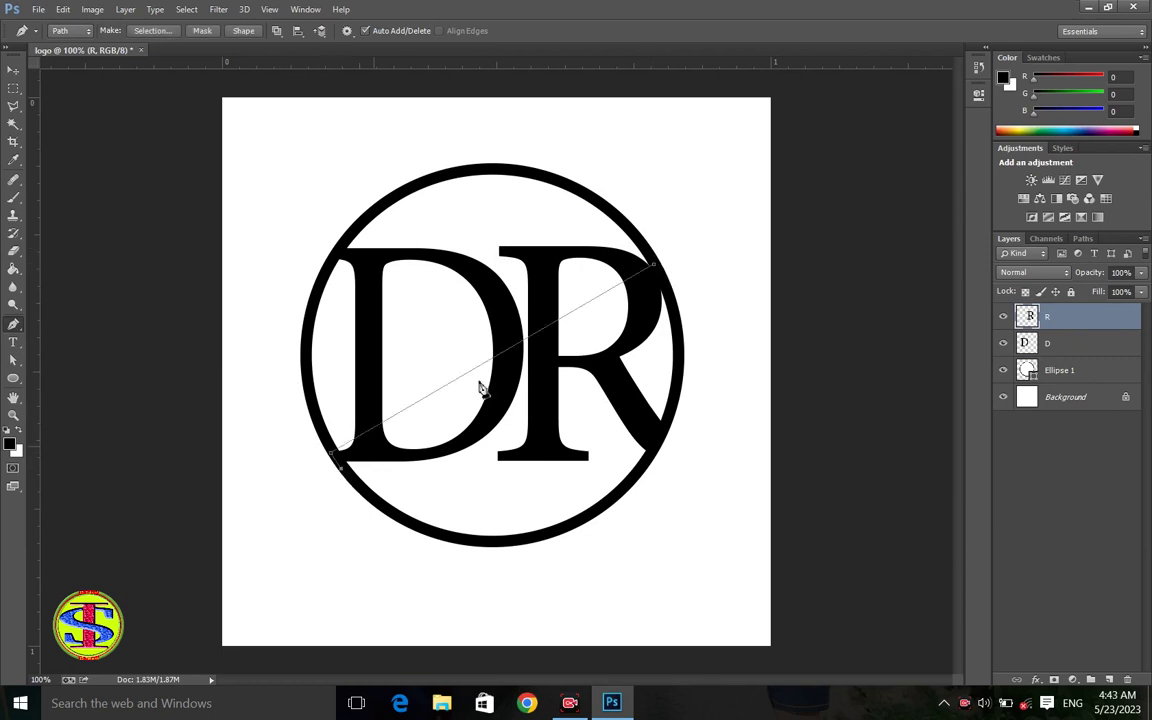
click(663, 285)
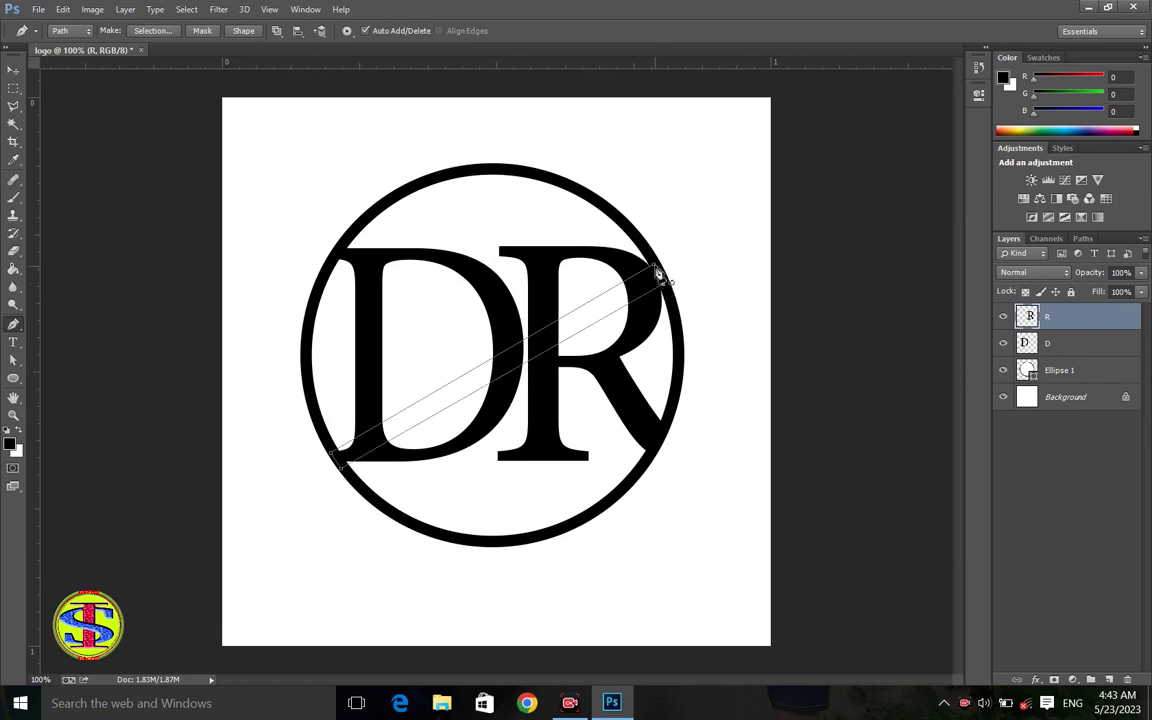
key(ctrl+Return)
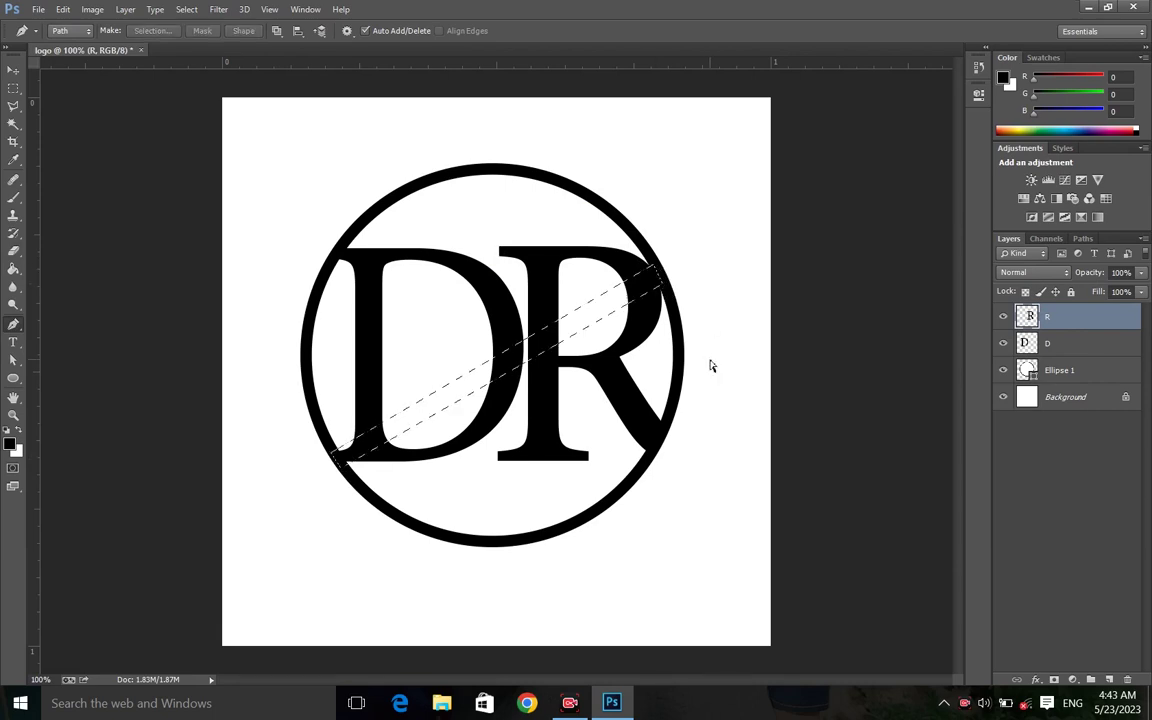
- Erase the selected diagonal strip from both the R and D layers, then deselect
key(e)
drag(640, 258, 345, 400)
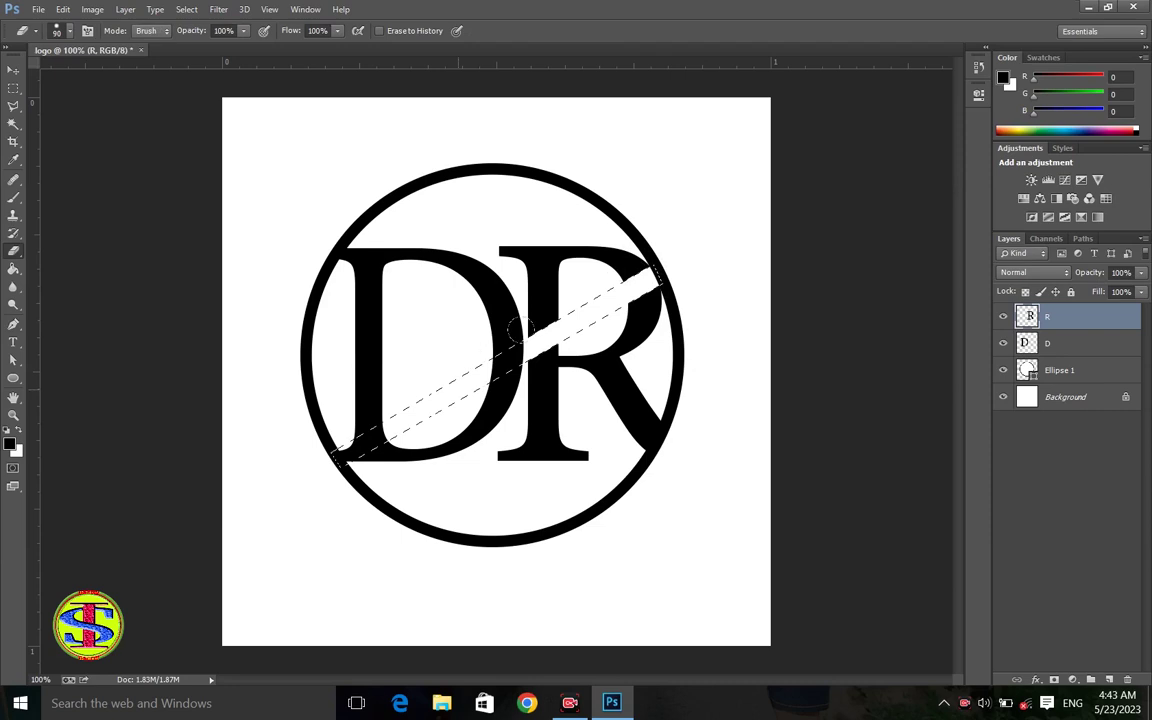
click(1003, 343)
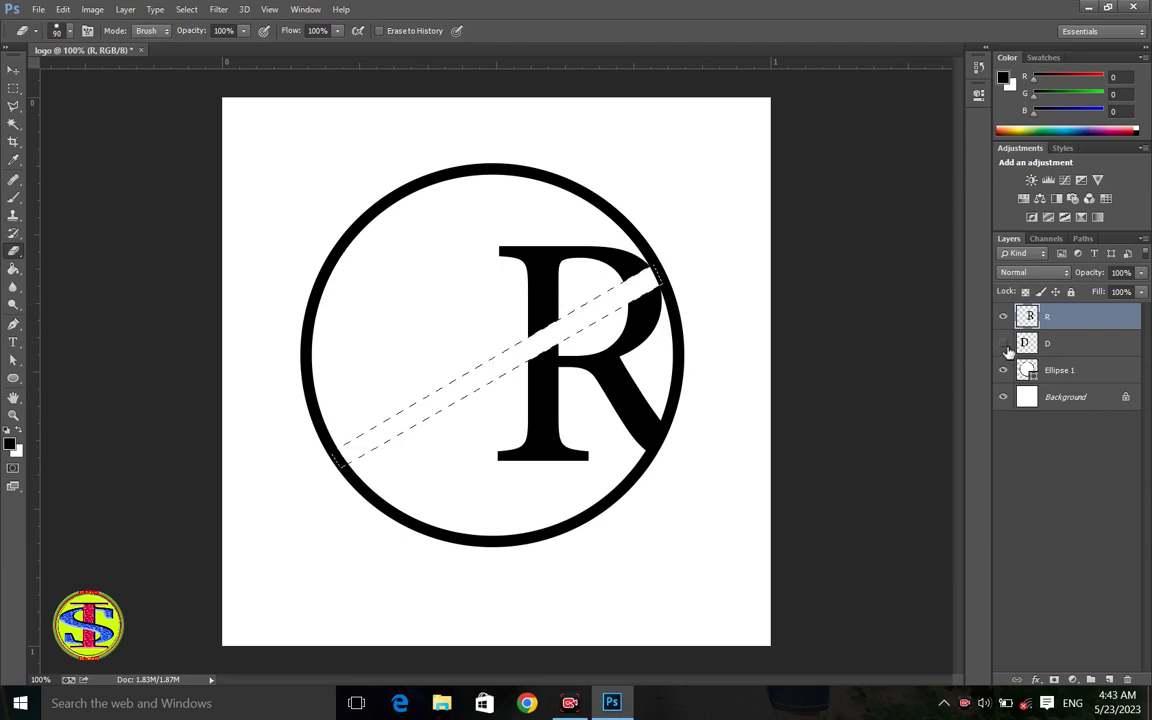
click(1080, 343)
drag(530, 340, 345, 450)
key(ctrl+d)
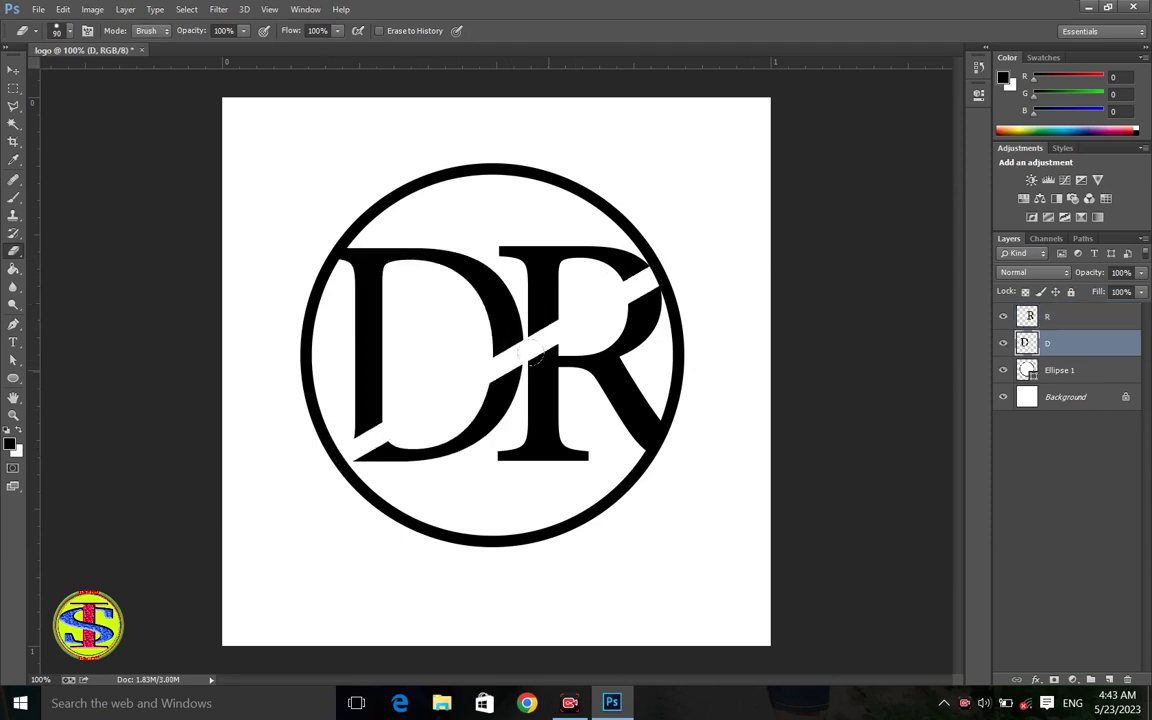
key(p)
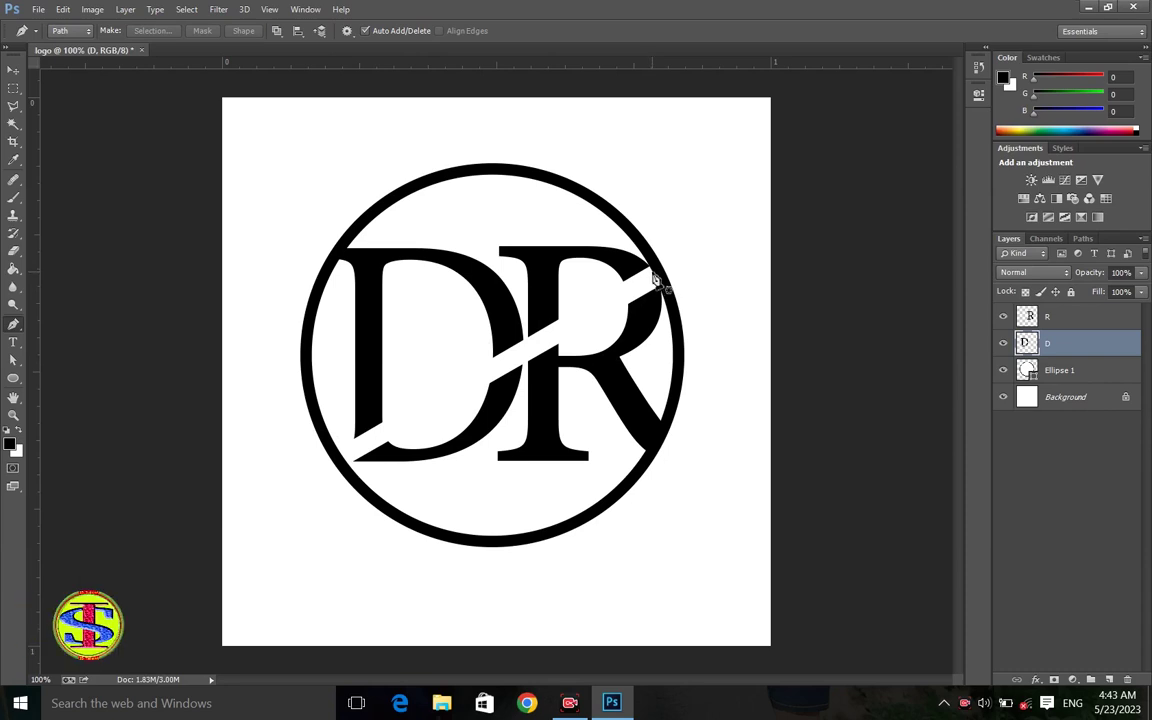
- Draw a Pen path along the white slash band and load it as a selection
click(655, 280)
click(340, 461)
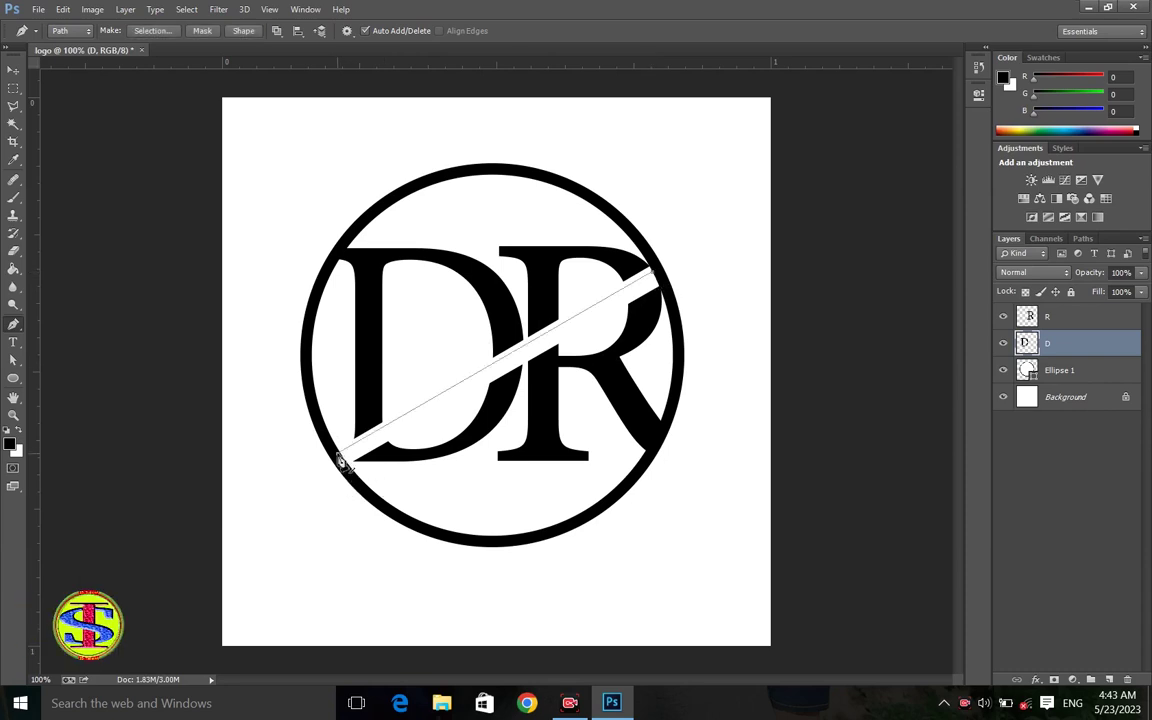
key(Return)
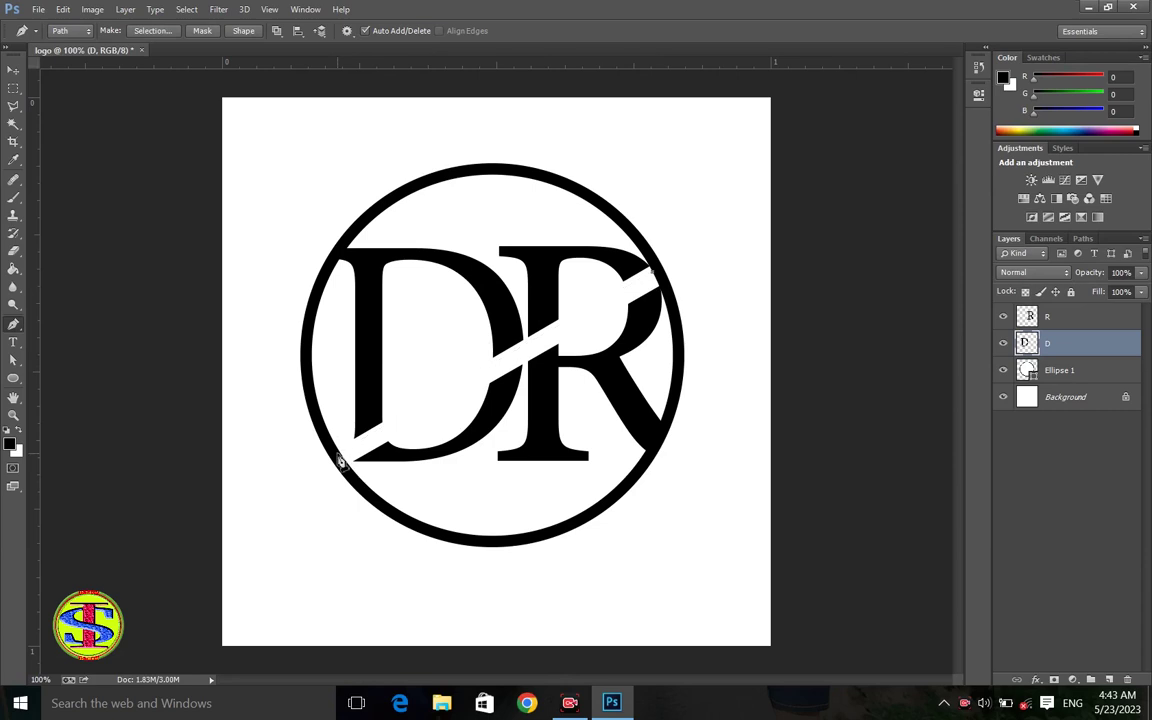
key(ctrl+z)
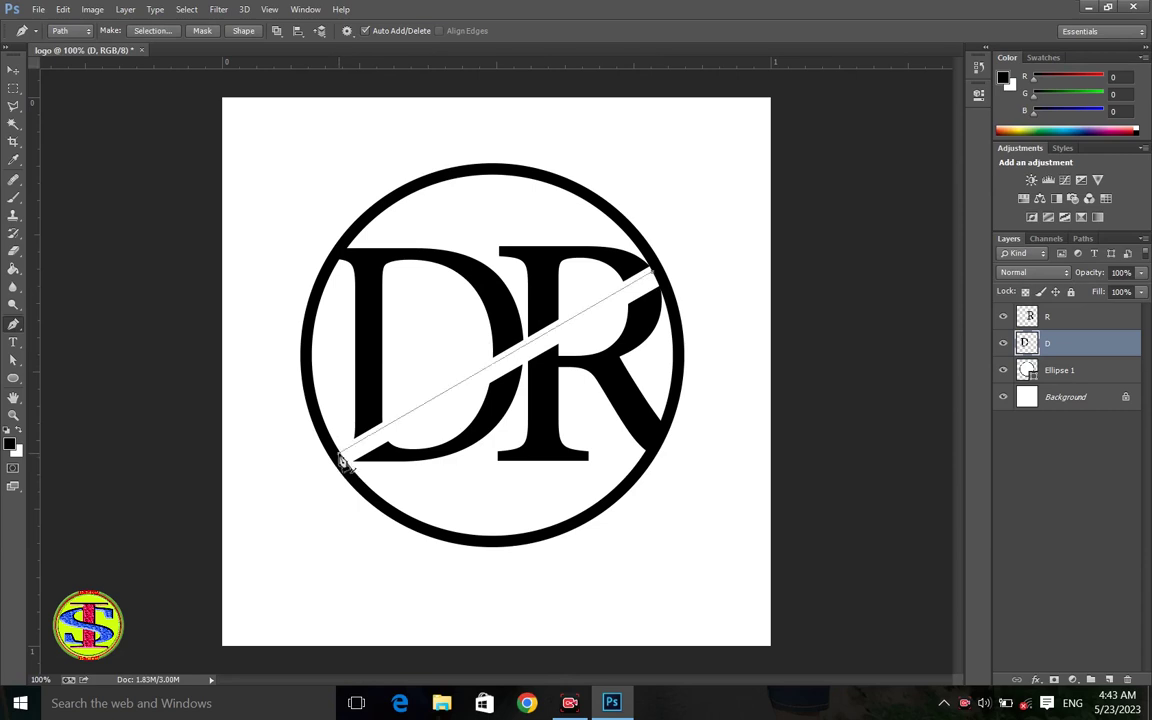
key(Return)
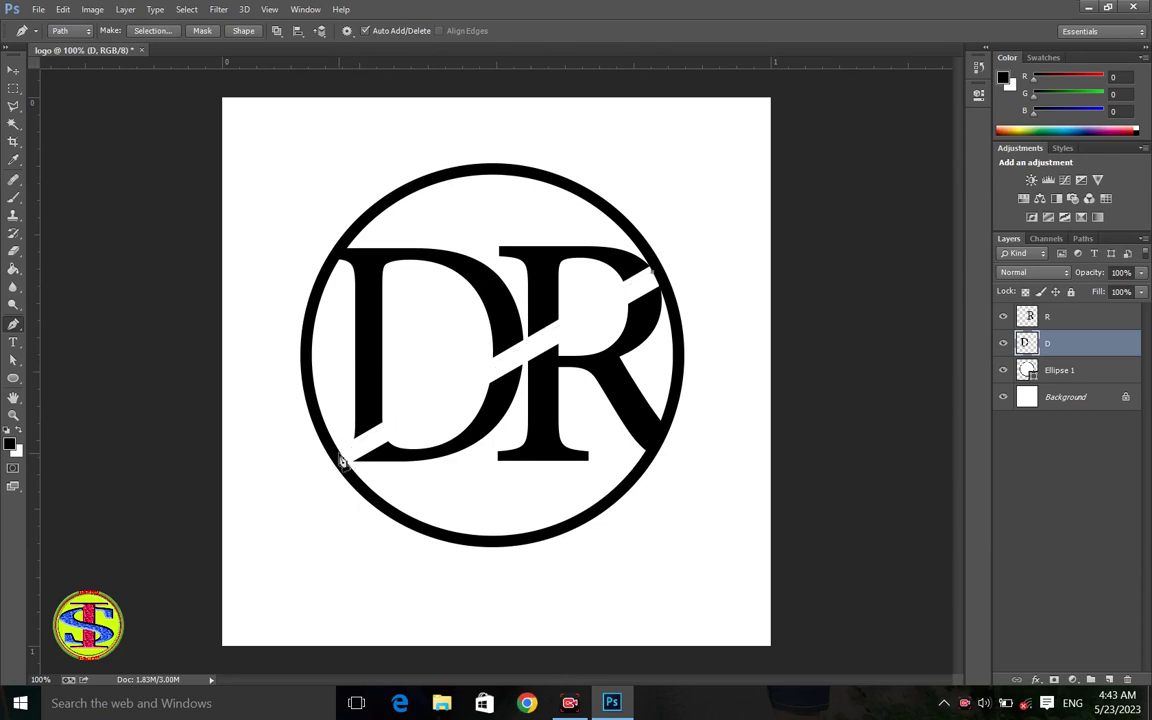
key(ctrl+z)
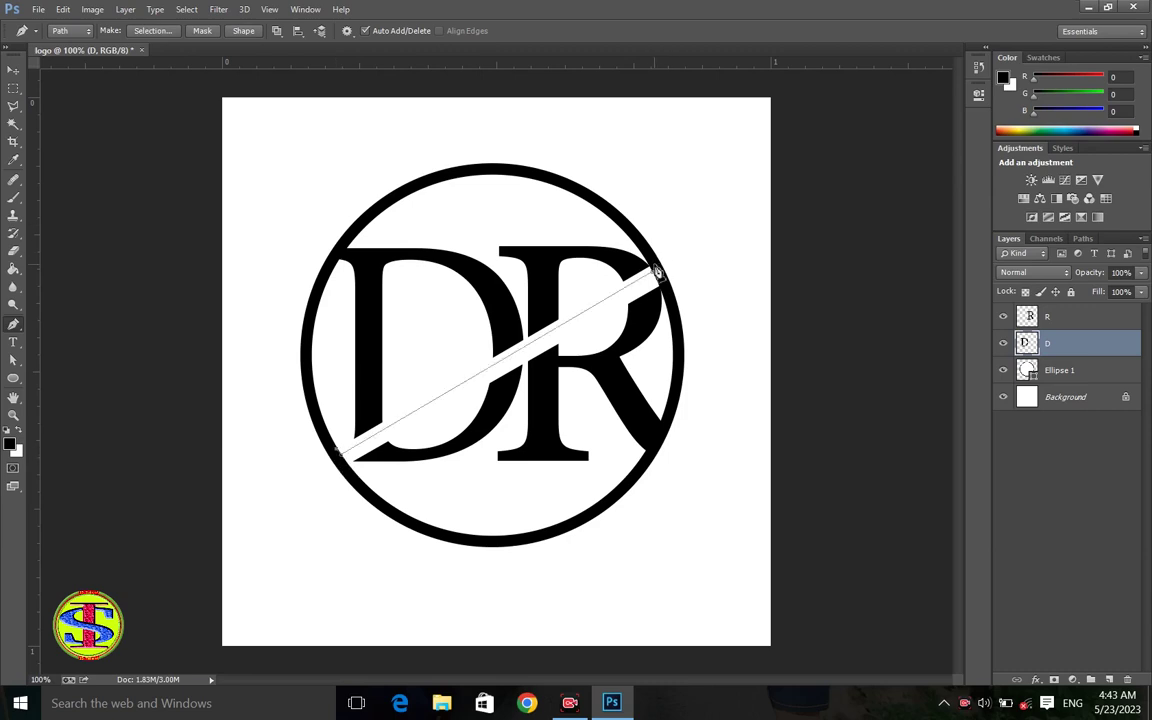
key(ctrl+Return)
- Paint the selected part of the band black with the Brush, then deselect
key(e)
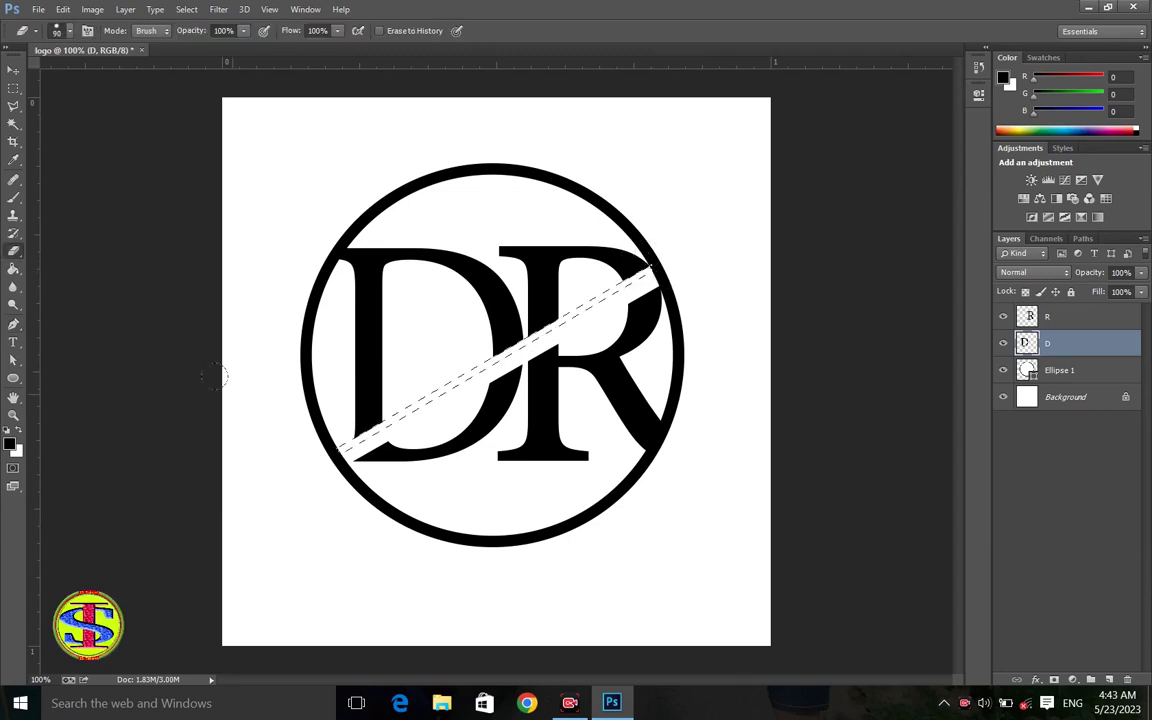
key(b)
drag(332, 410, 560, 290)
key(ctrl+d)
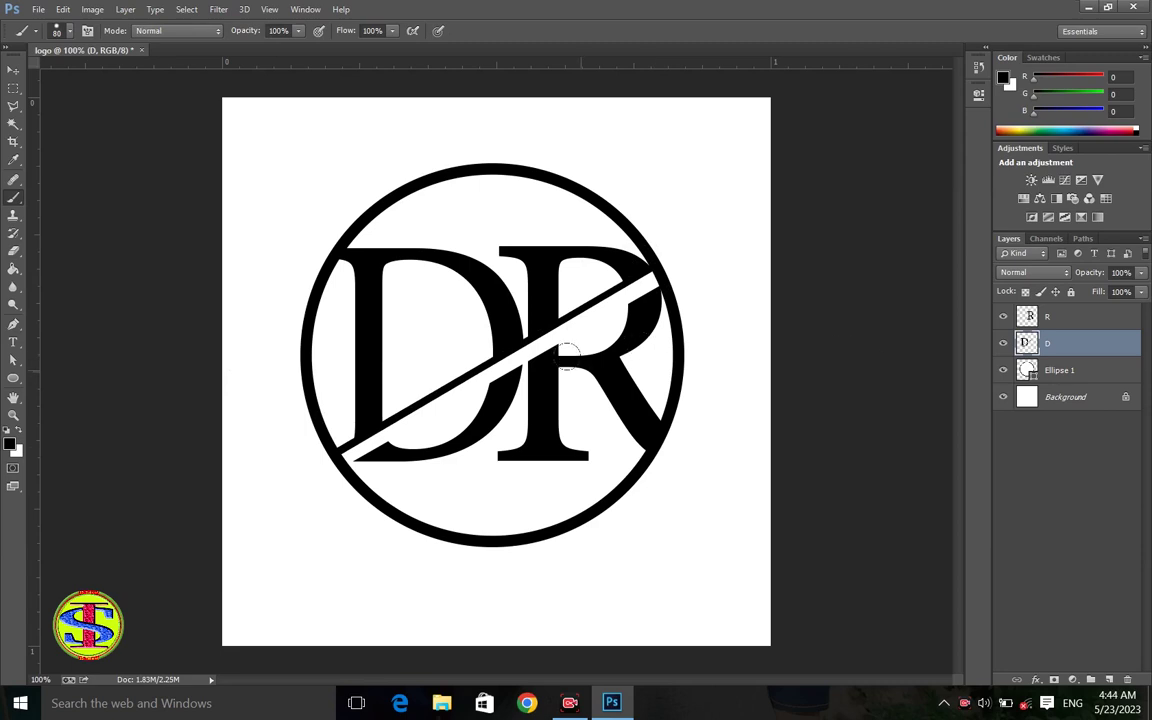
key(p)
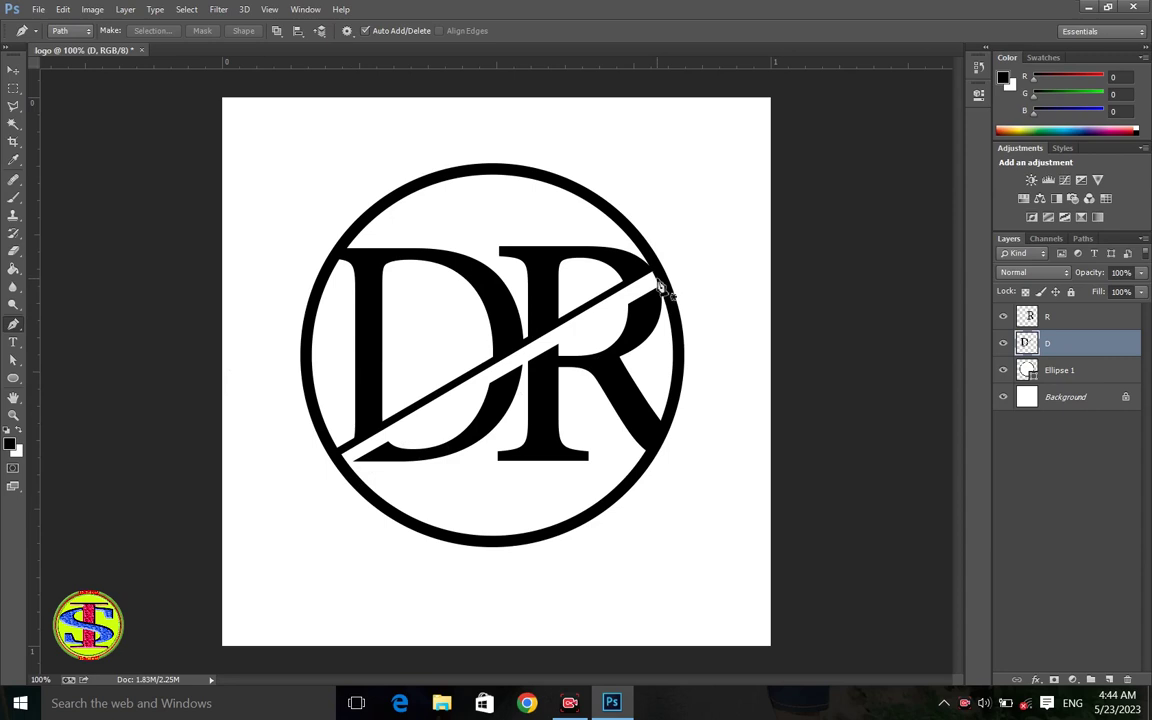
- Trace a closed Pen path along the lower white gap and load it as a selection
click(660, 288)
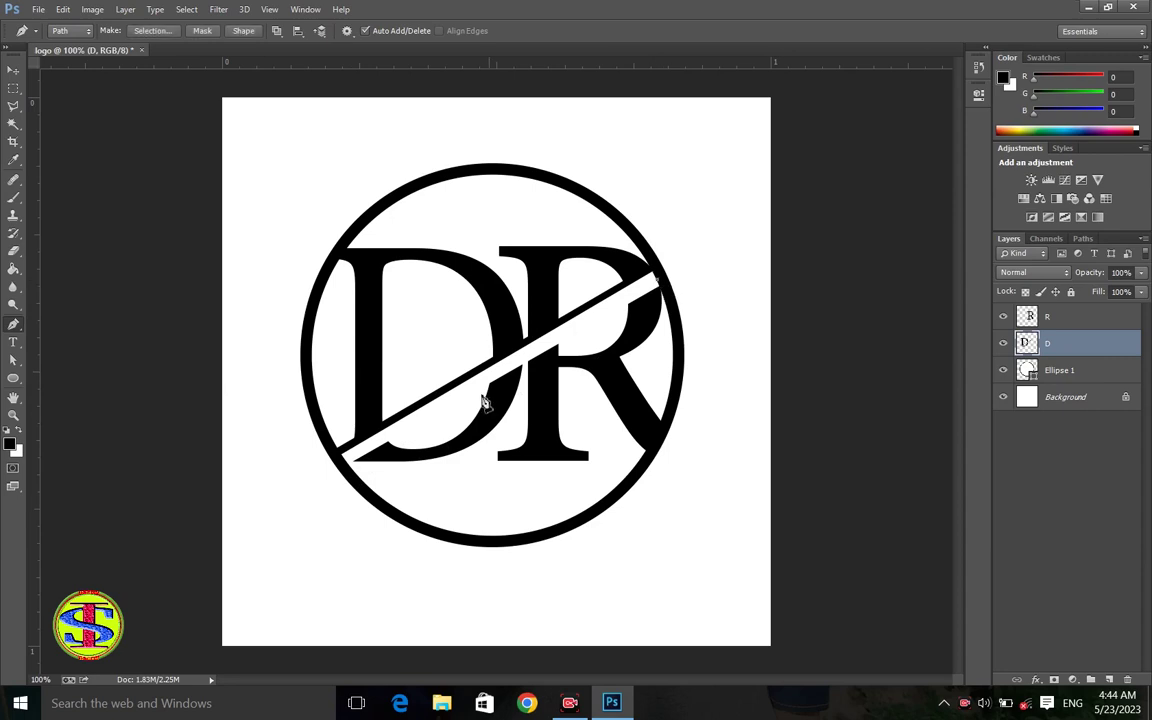
click(345, 465)
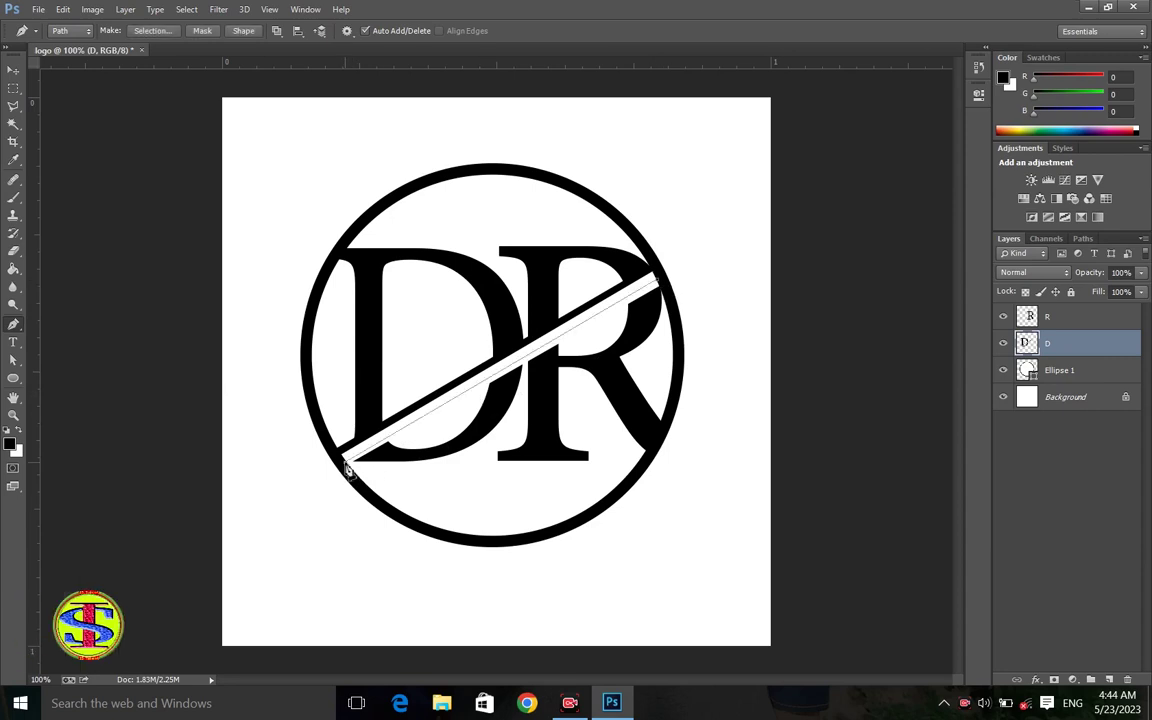
click(347, 468)
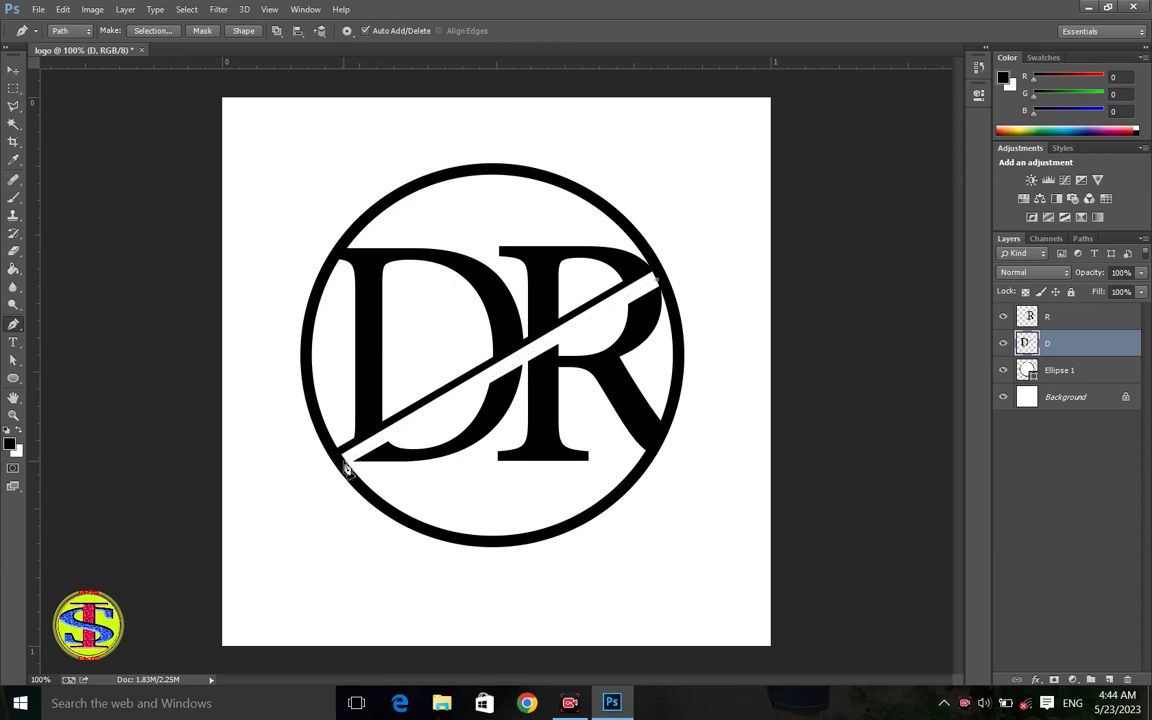
click(347, 468)
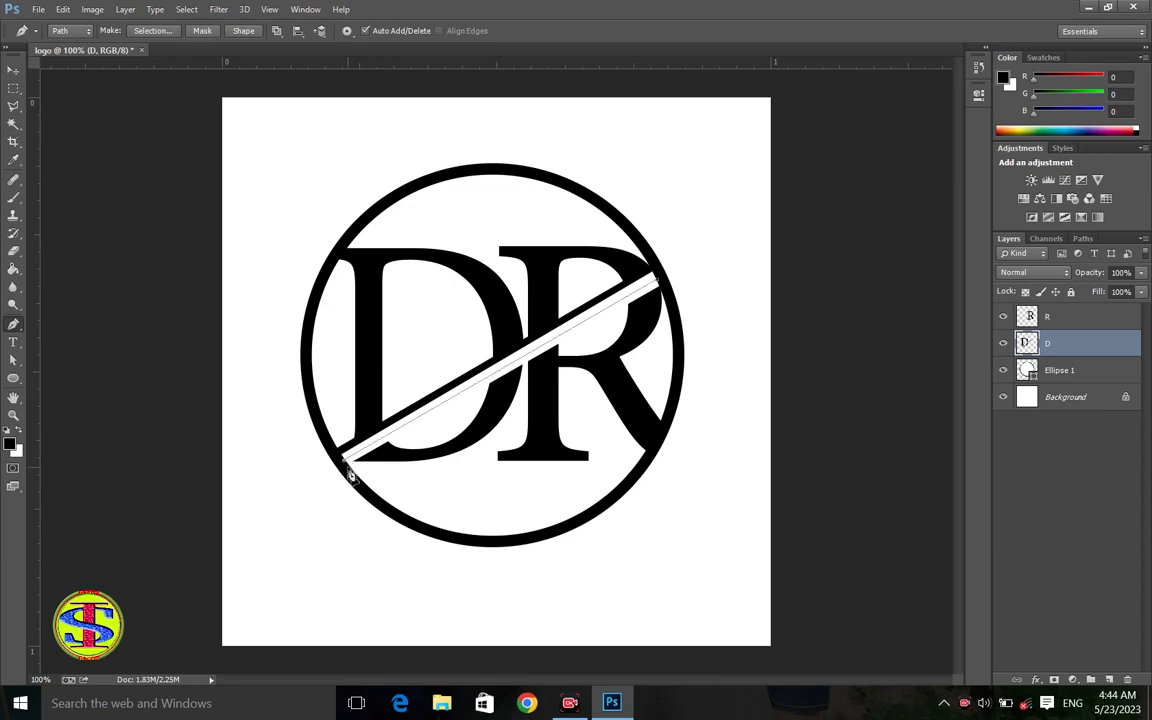
click(668, 289)
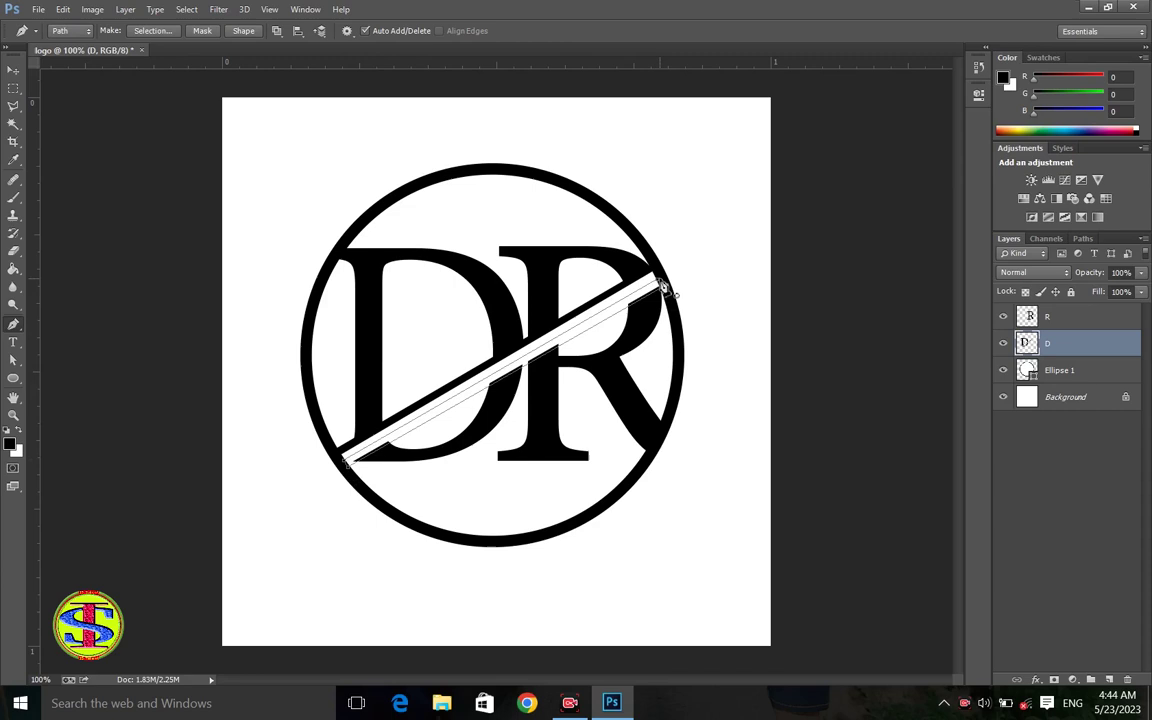
key(ctrl+Return)
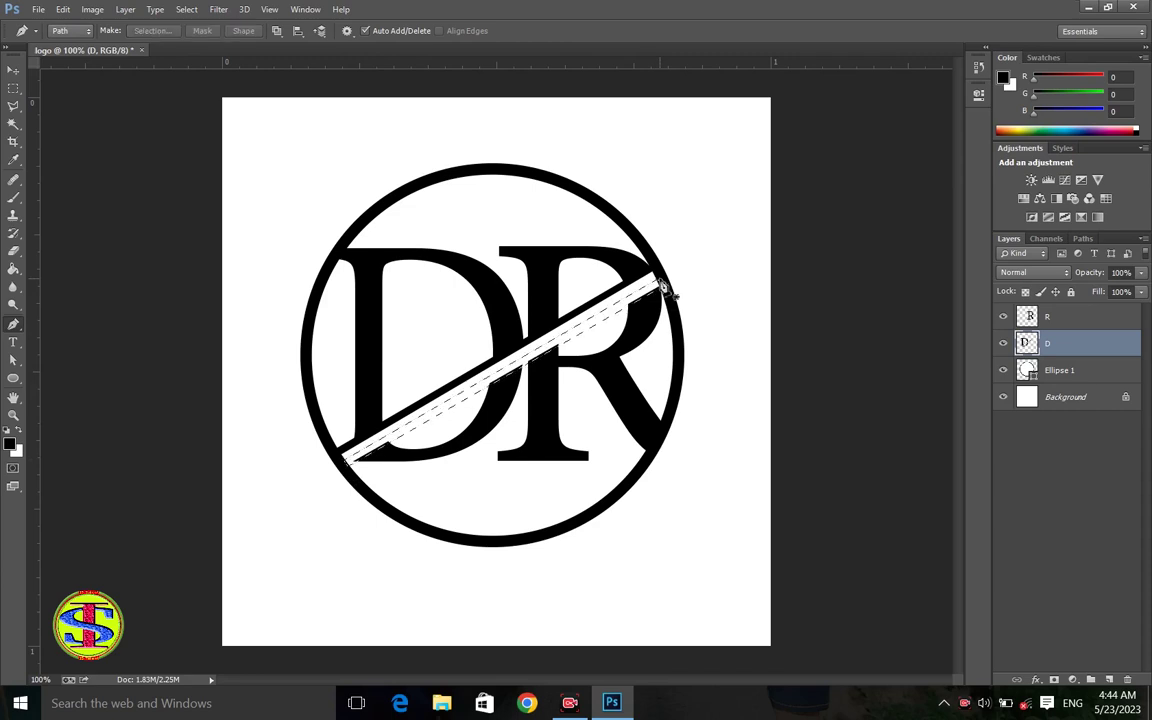
- Paint the selected gap black with the Brush, then deselect
key(b)
drag(584, 237, 318, 405)
key(ctrl+d)
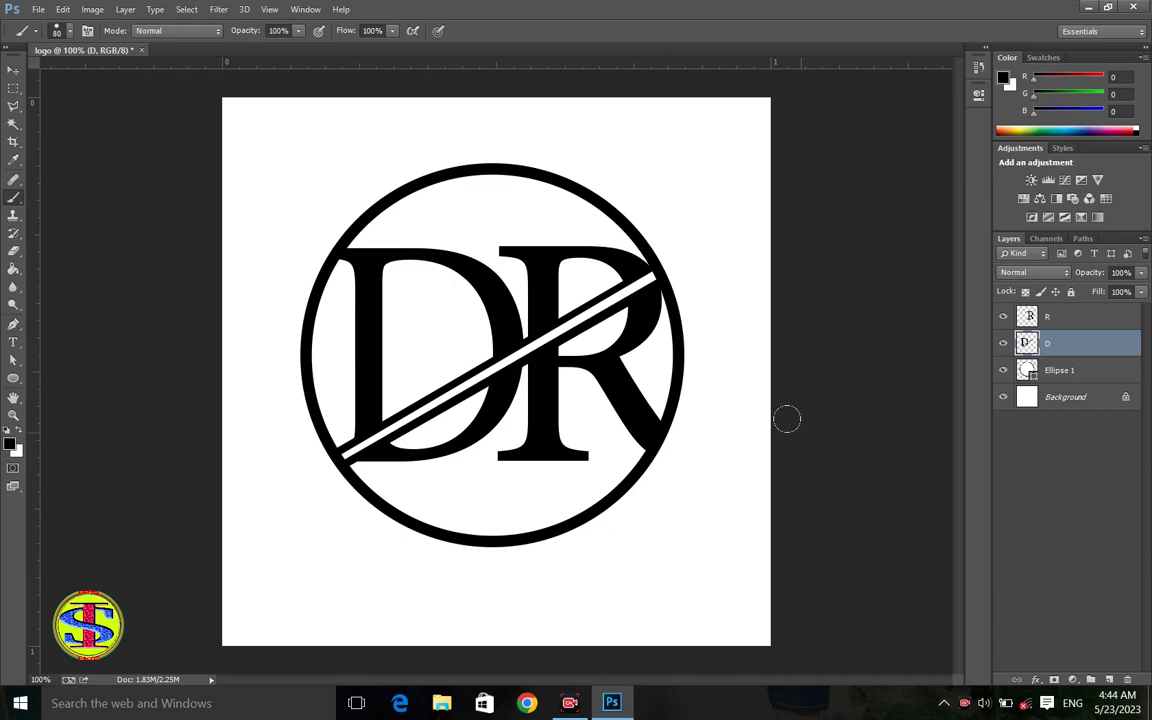
- Duplicate the Background and merge the Ellipse 1, D and R layers into the copy
click(1090, 398)
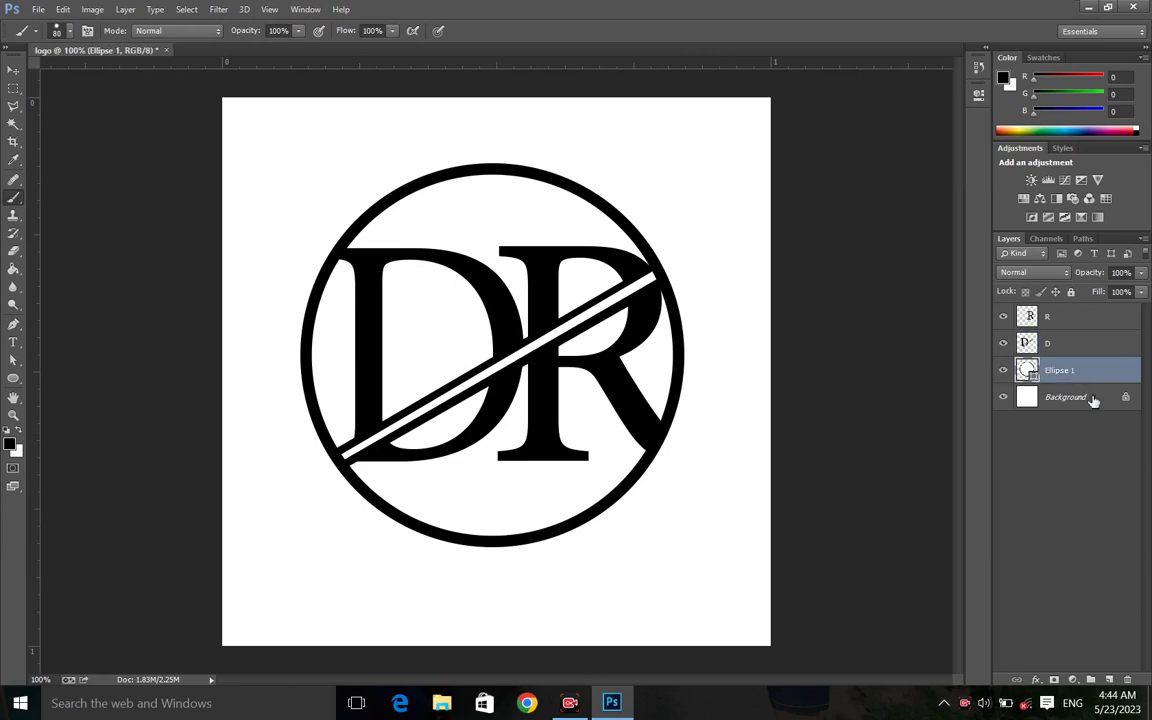
key(ctrl+j)
click(1090, 372)
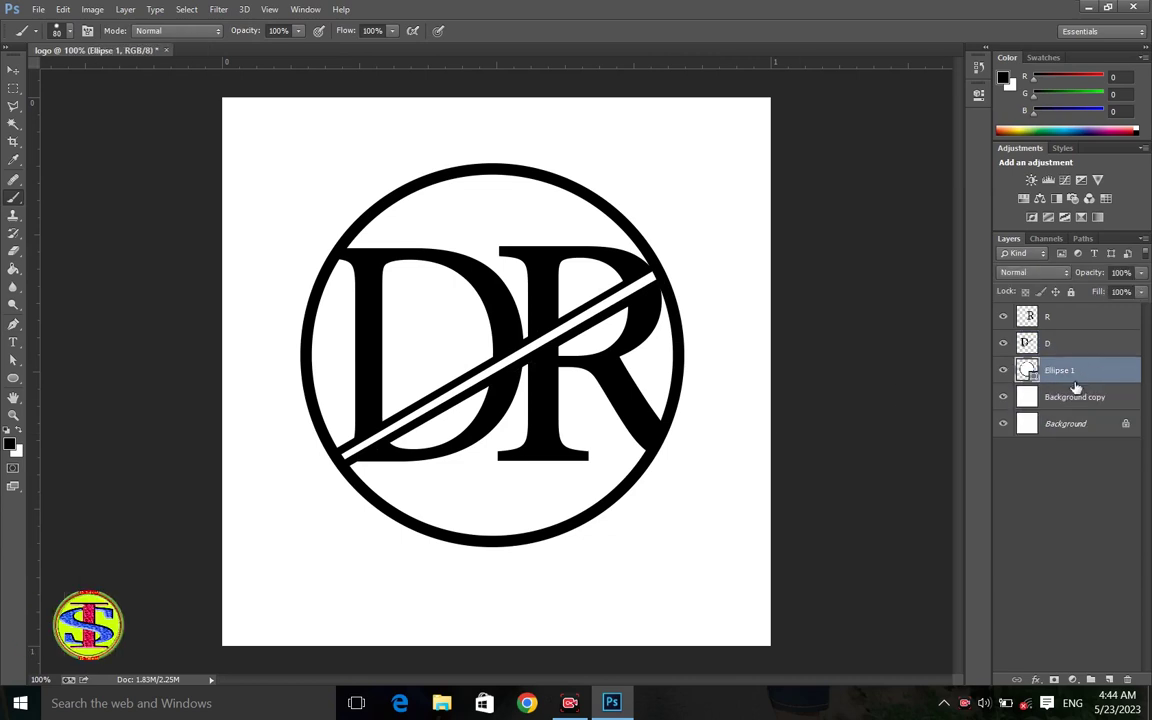
key(ctrl+e)
click(1065, 343)
key(ctrl+e)
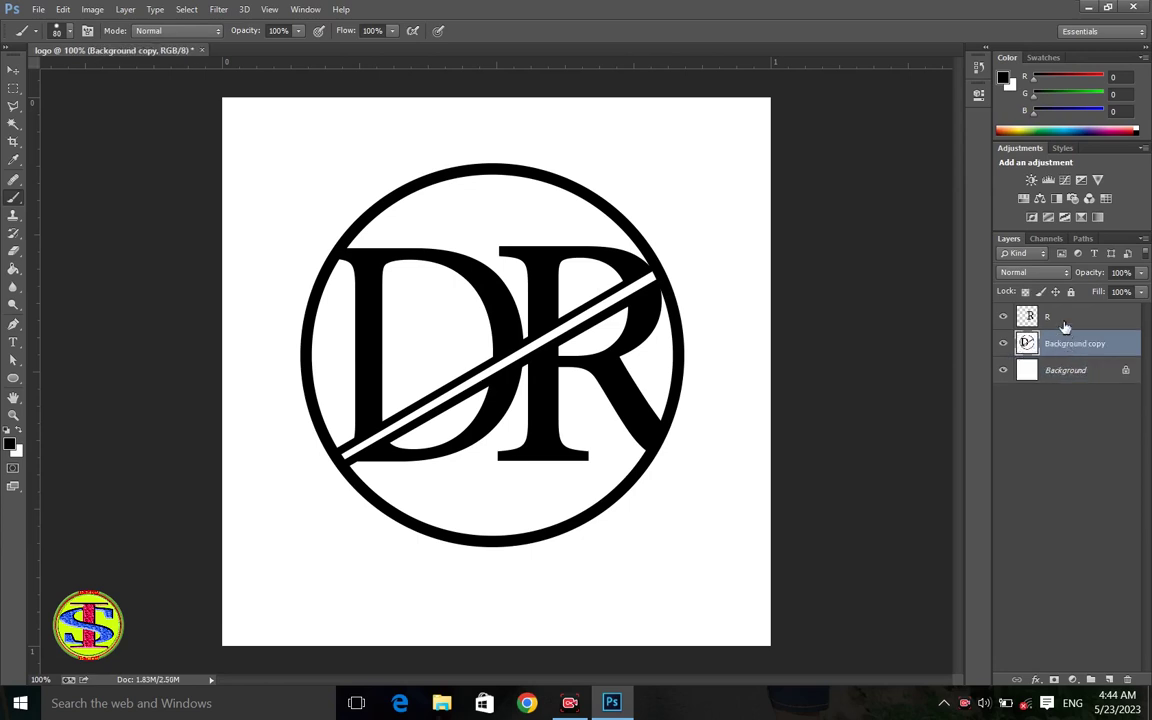
click(1065, 320)
key(ctrl+e)
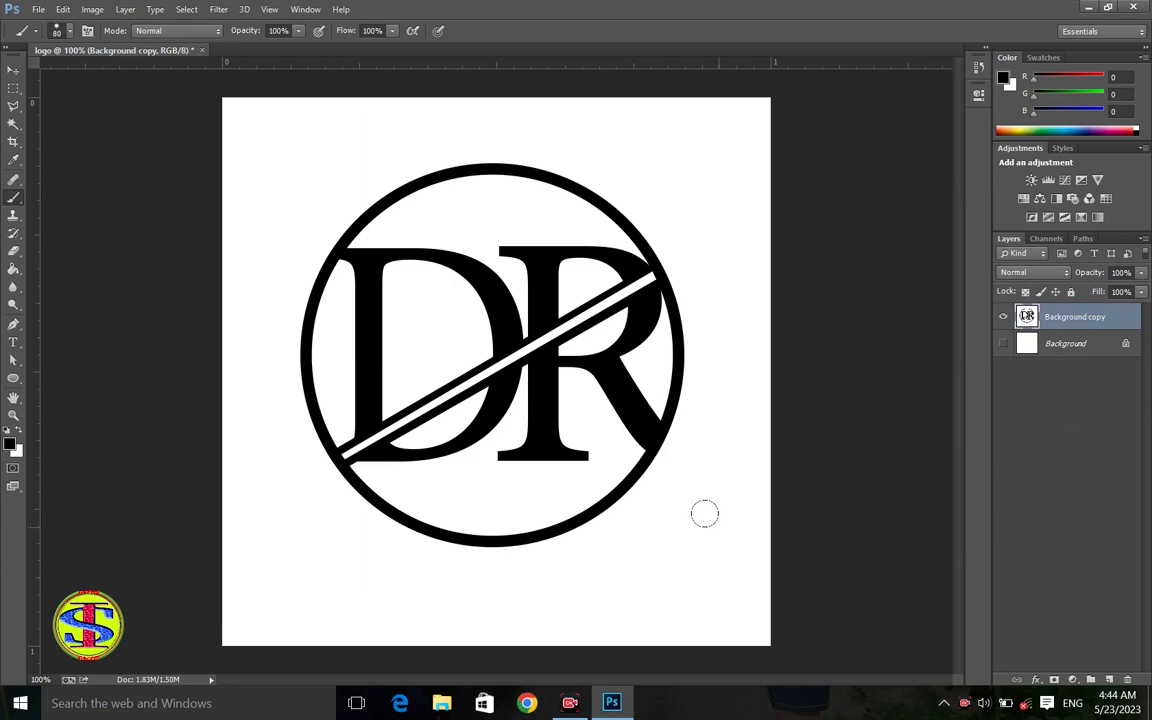
- Magic Wand the white areas below the slash and inside the D onto new layers
key(w)
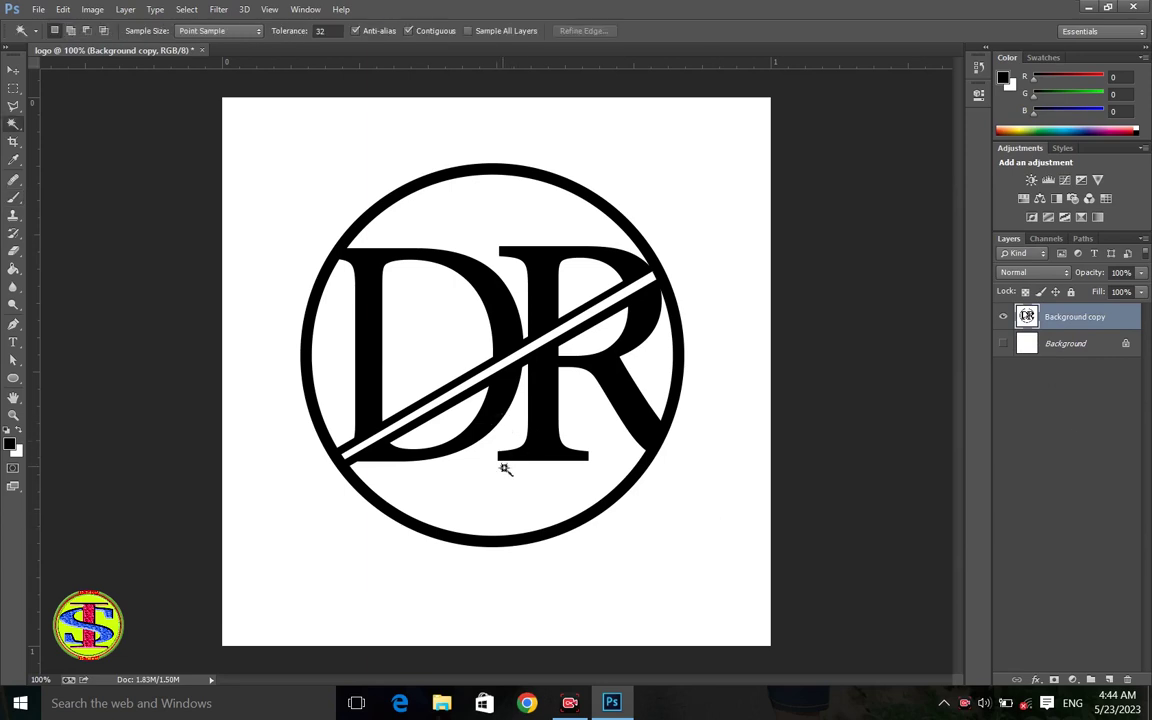
click(503, 468)
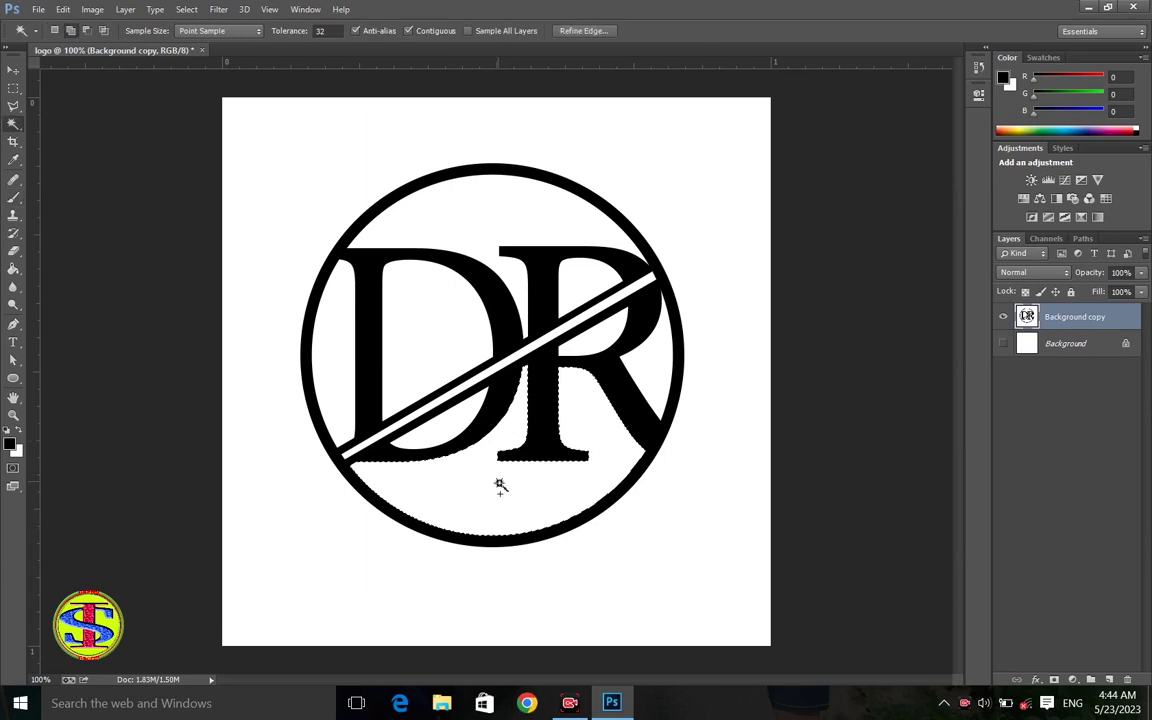
key(ctrl+j)
click(1003, 343)
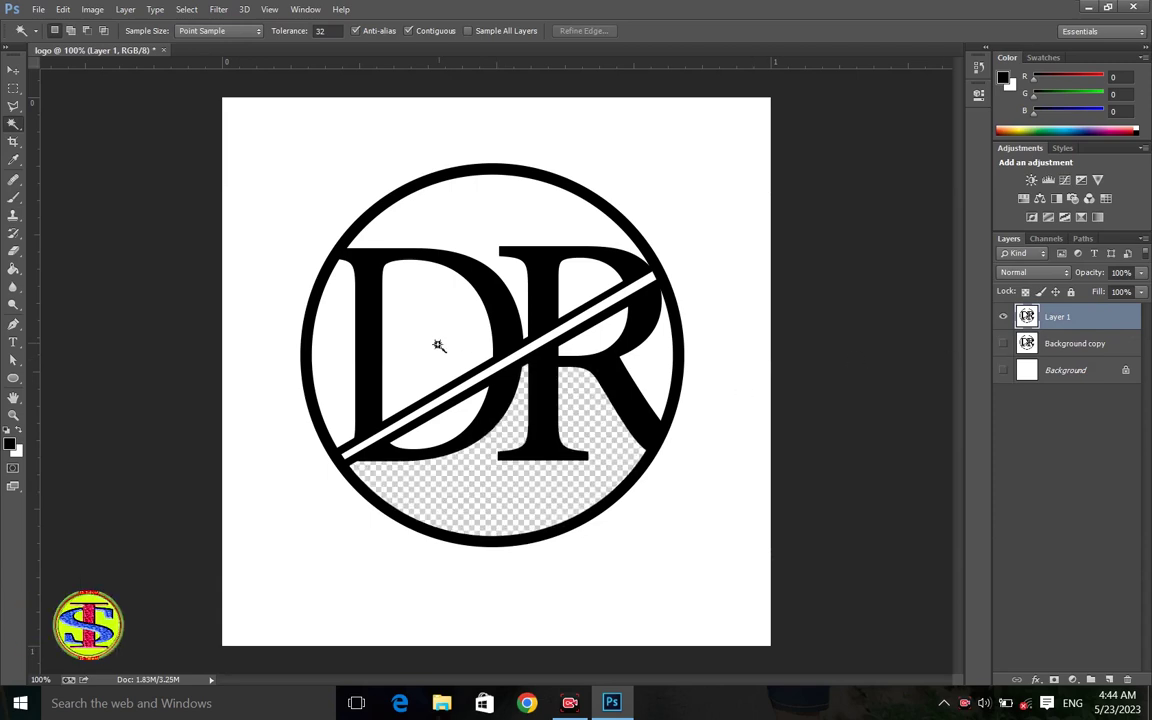
key(ctrl+j)
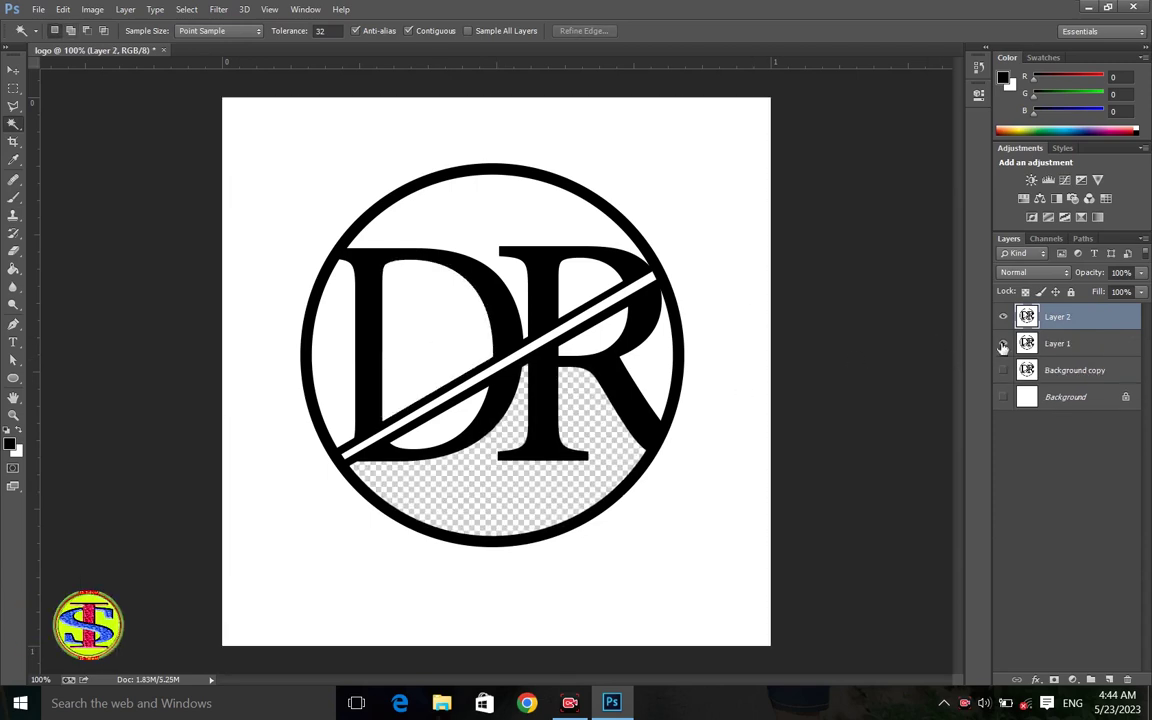
click(1003, 343)
click(527, 237)
key(ctrl+j)
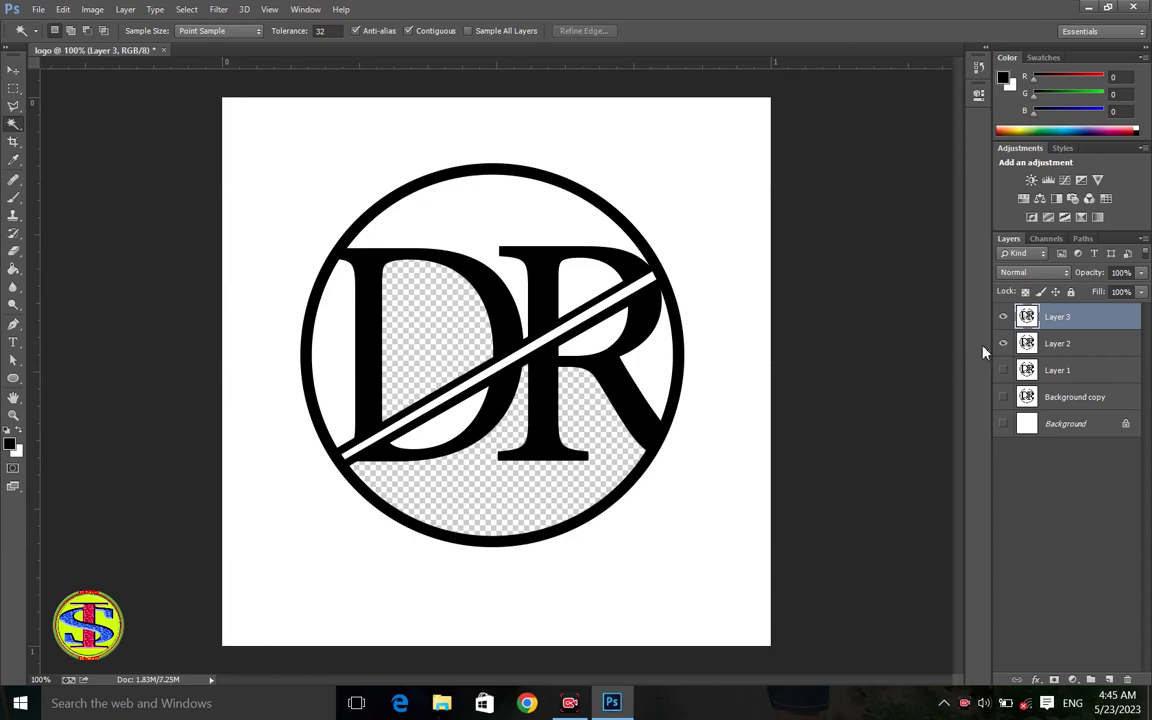
click(1003, 343)
- Cut the next white area and the R's upper bowl out via inverse selections on new layers
click(340, 325)
key(ctrl+shift+i)
key(ctrl+j)
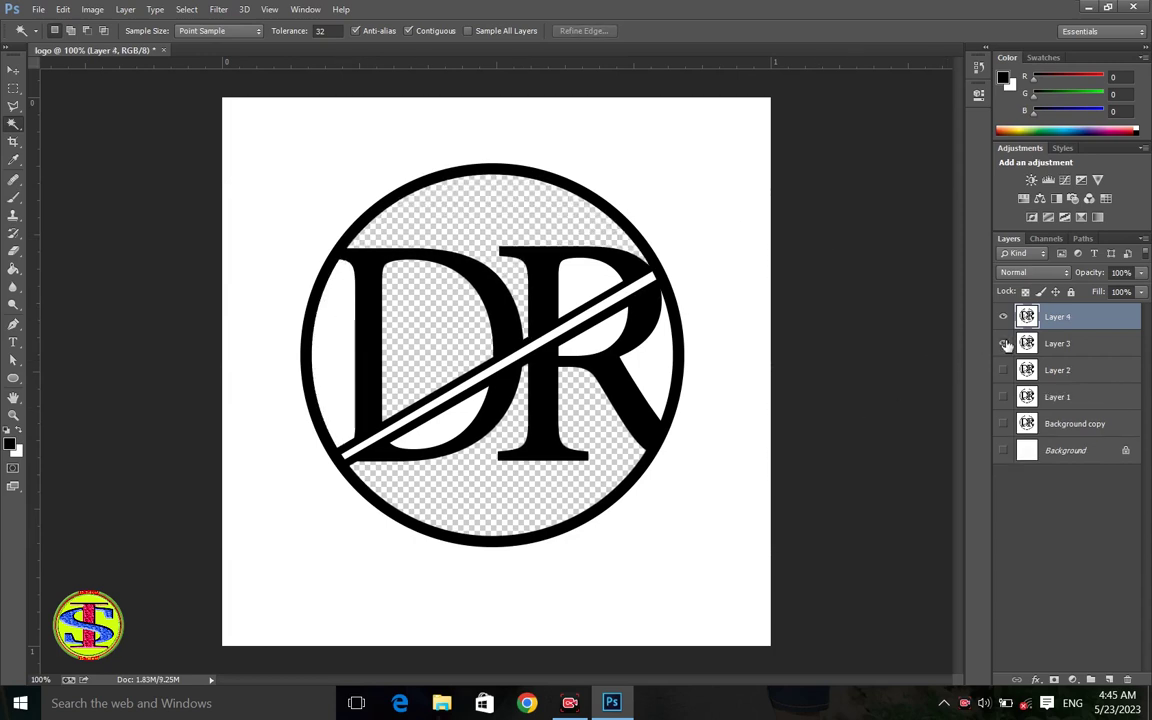
click(1003, 343)
click(587, 303)
key(ctrl+shift+i)
key(ctrl+j)
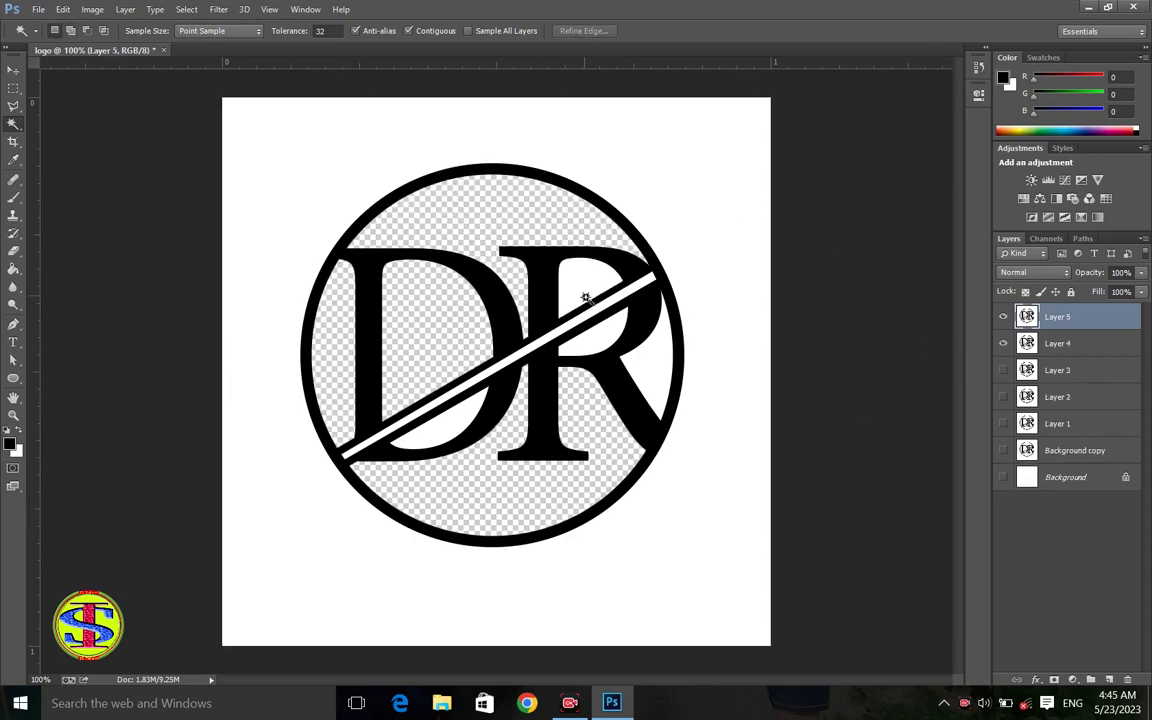
click(1003, 343)
key(ctrl+j)
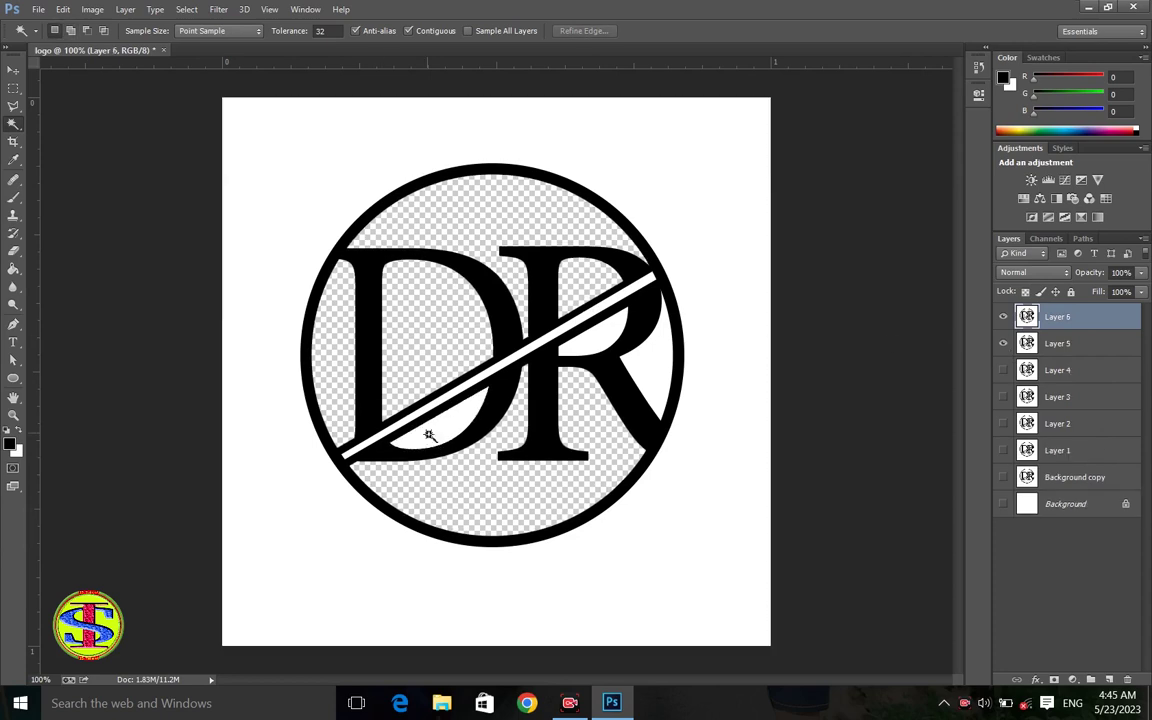
click(1004, 343)
- Cut the remaining white slivers inside and beside the R out via inverse copies
shift+click(540, 280)
key(ctrl+shift+i)
key(ctrl+j)
click(1004, 343)
shift+click(550, 300)
key(ctrl+shift+i)
key(ctrl+j)
click(1004, 343)
shift+click(660, 378)
key(ctrl+shift+i)
key(ctrl+j)
click(1003, 345)
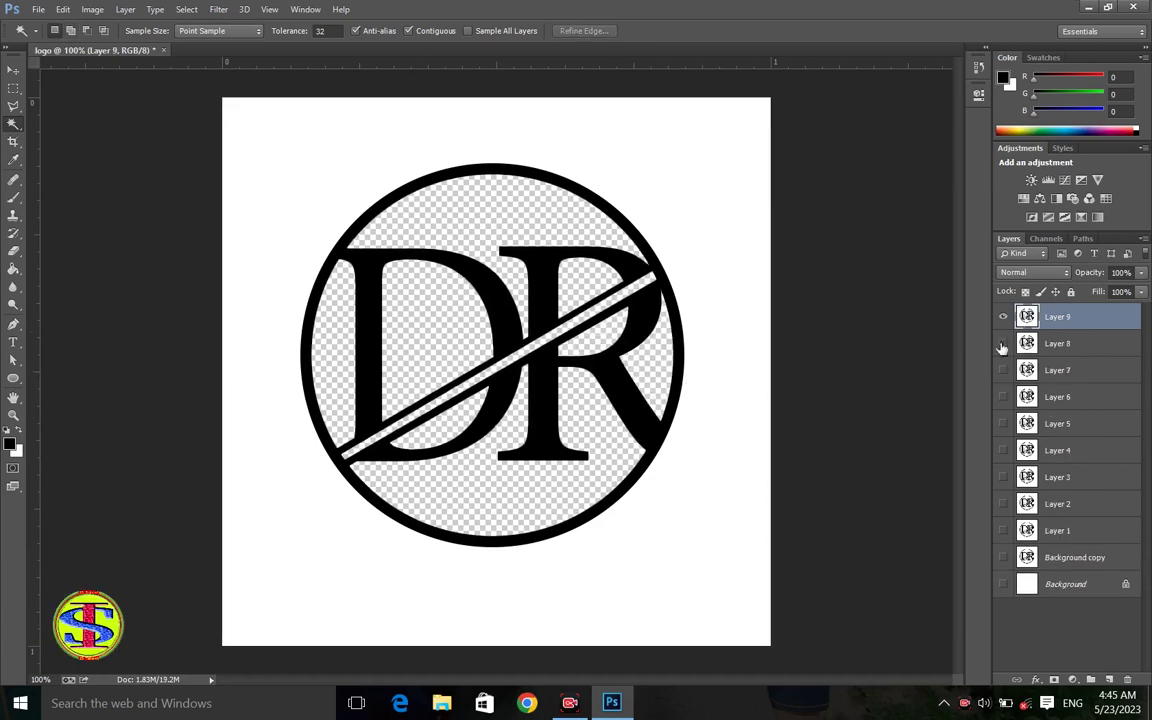
- Delete the leftover intermediate layers and the white Background layer
click(1088, 345)
key(Delete)
key(Delete)
key(Delete)
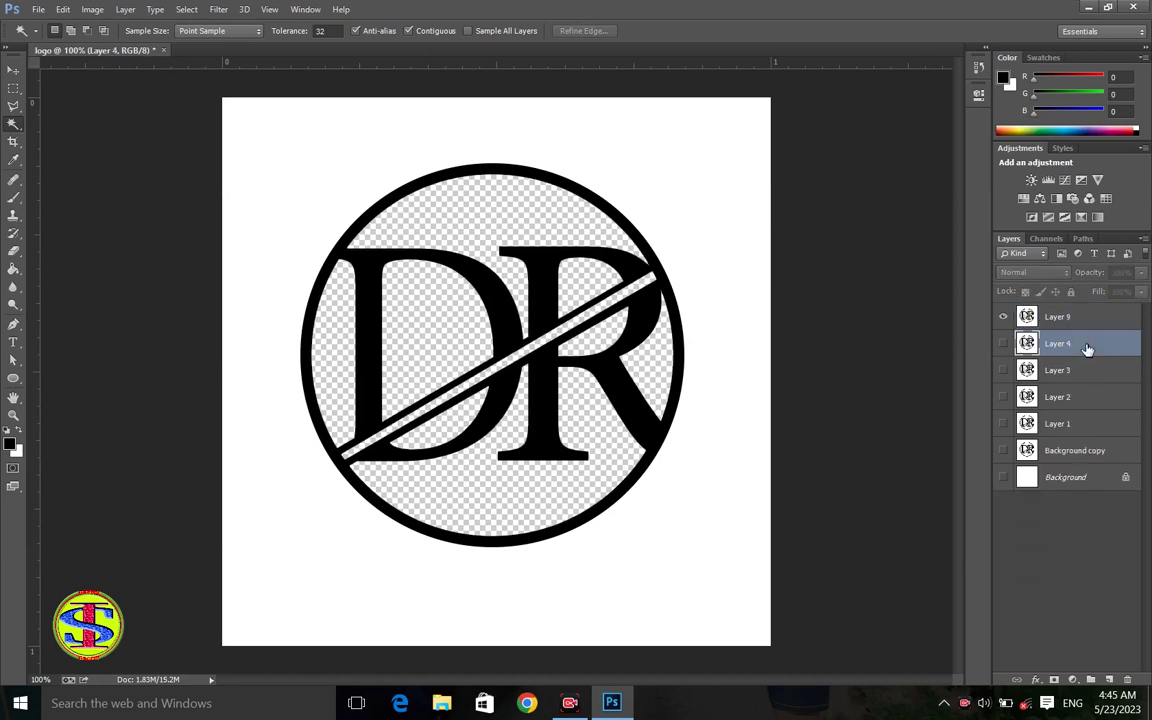
key(Delete)
key(Delete)
key(Delete)
key(Delete)
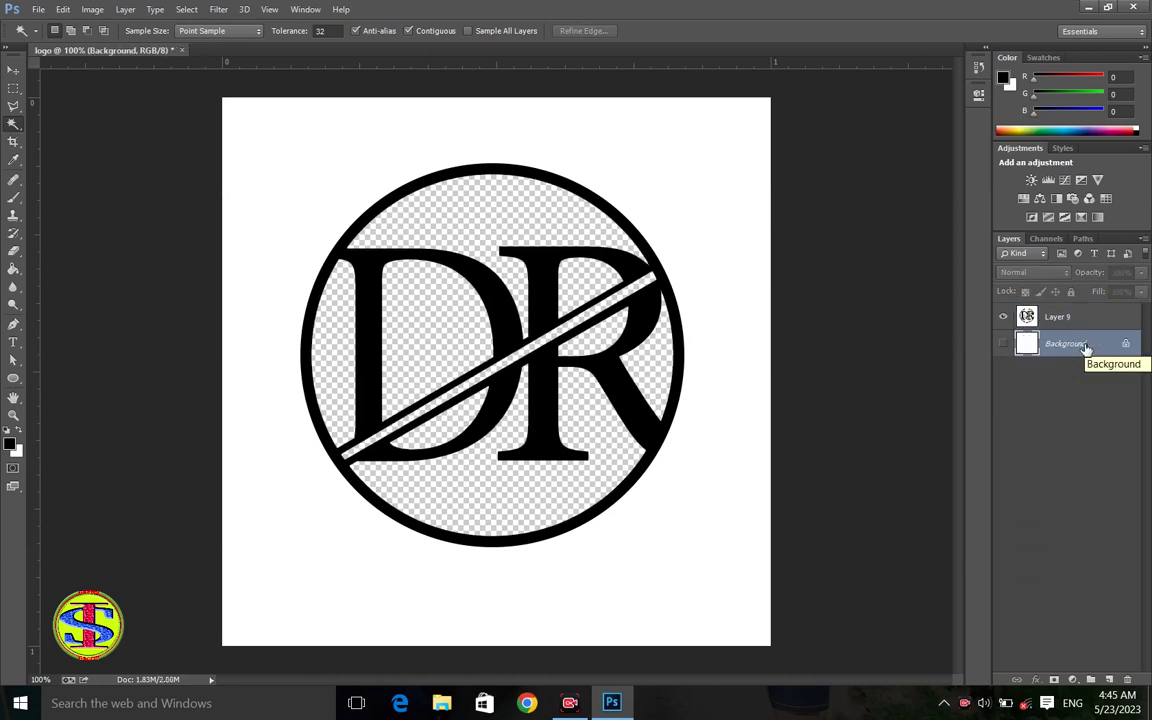
click(1108, 362)
click(1116, 350)
key(Delete)
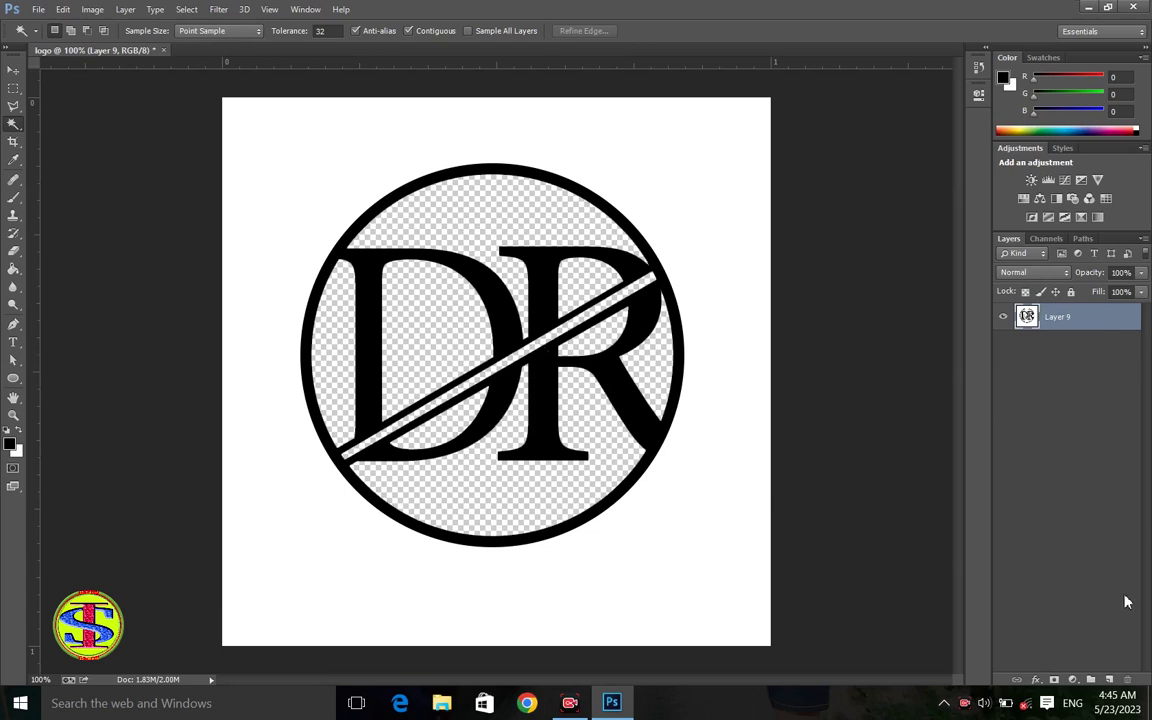
- Remove the white surrounding the circle and delete the white-backed monogram layer
click(645, 584)
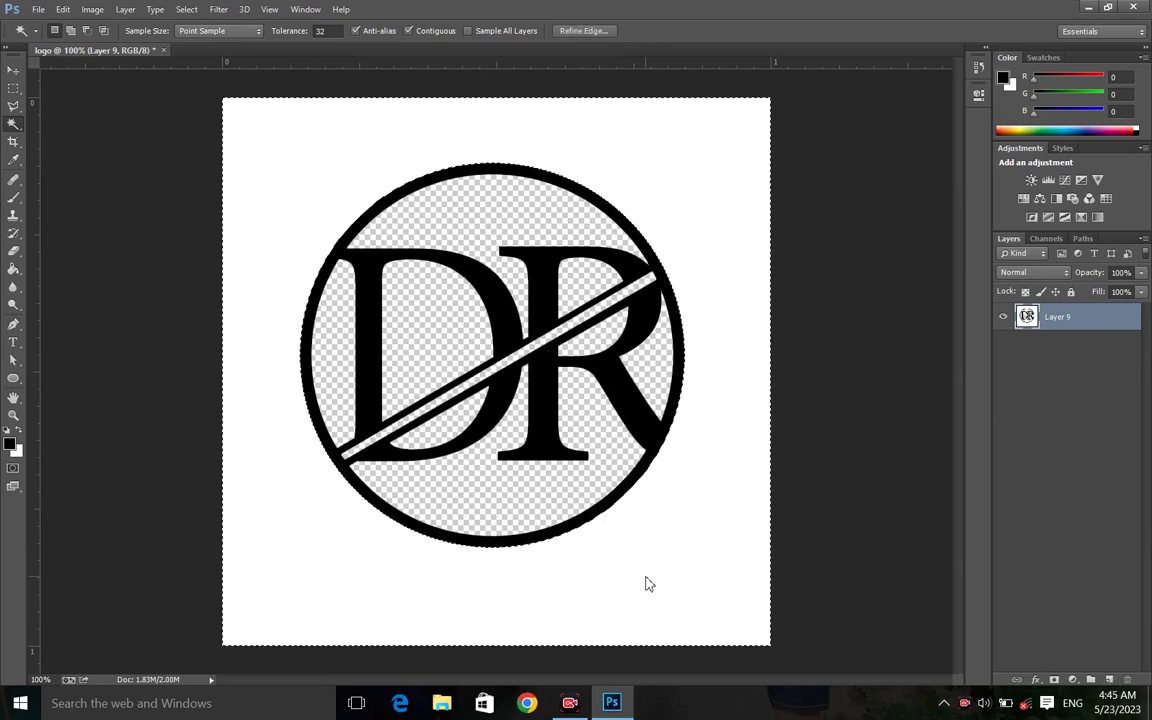
key(ctrl+d)
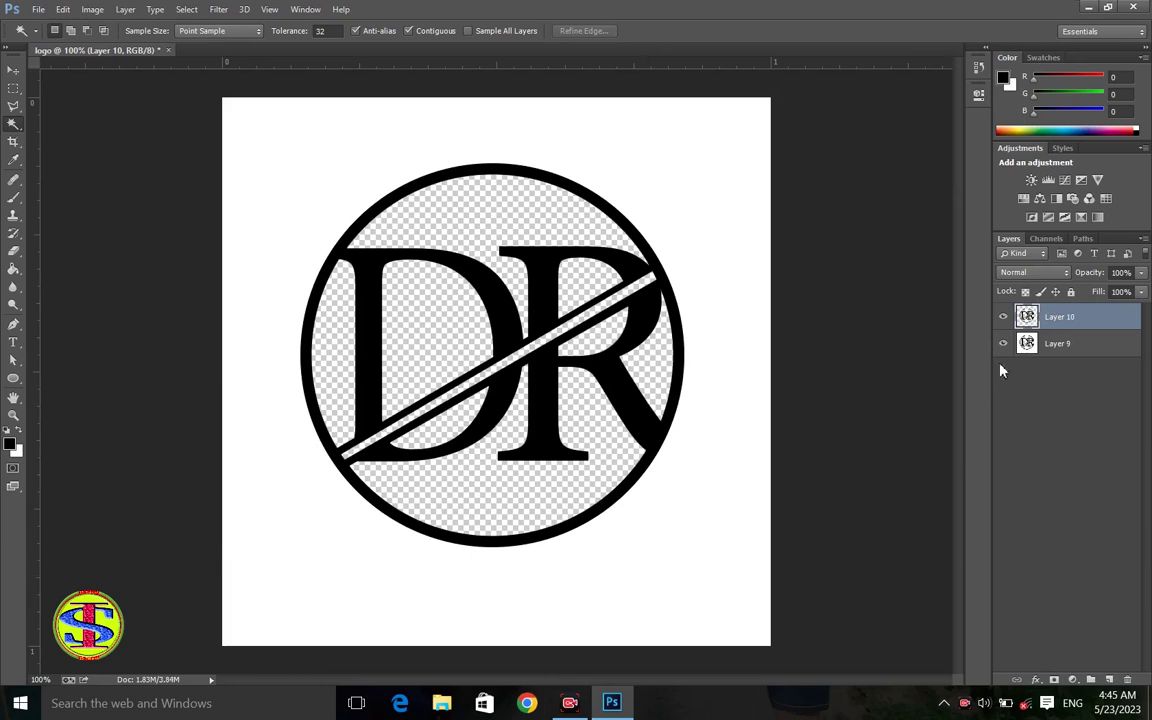
click(1004, 344)
click(1093, 342)
key(Delete)
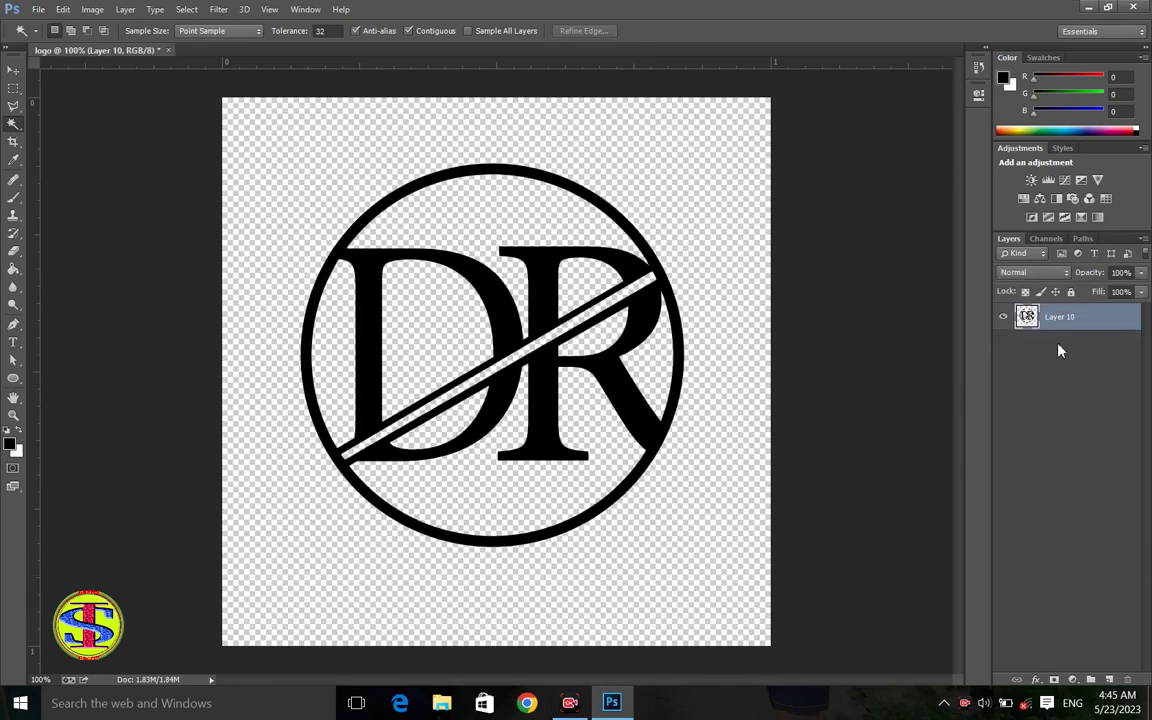
- Add an empty layer above the monogram and set the foreground colour to a bright teal
key(h)
key(ctrl+shift+alt+n)
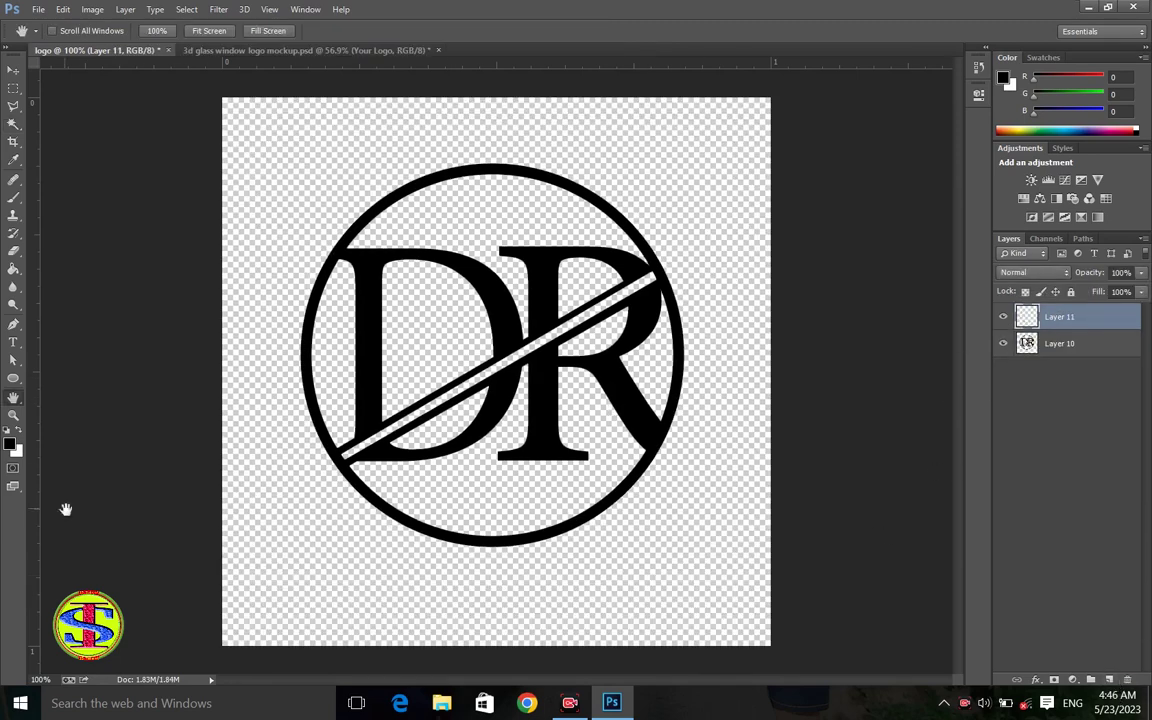
click(10, 446)
drag(850, 210, 850, 204)
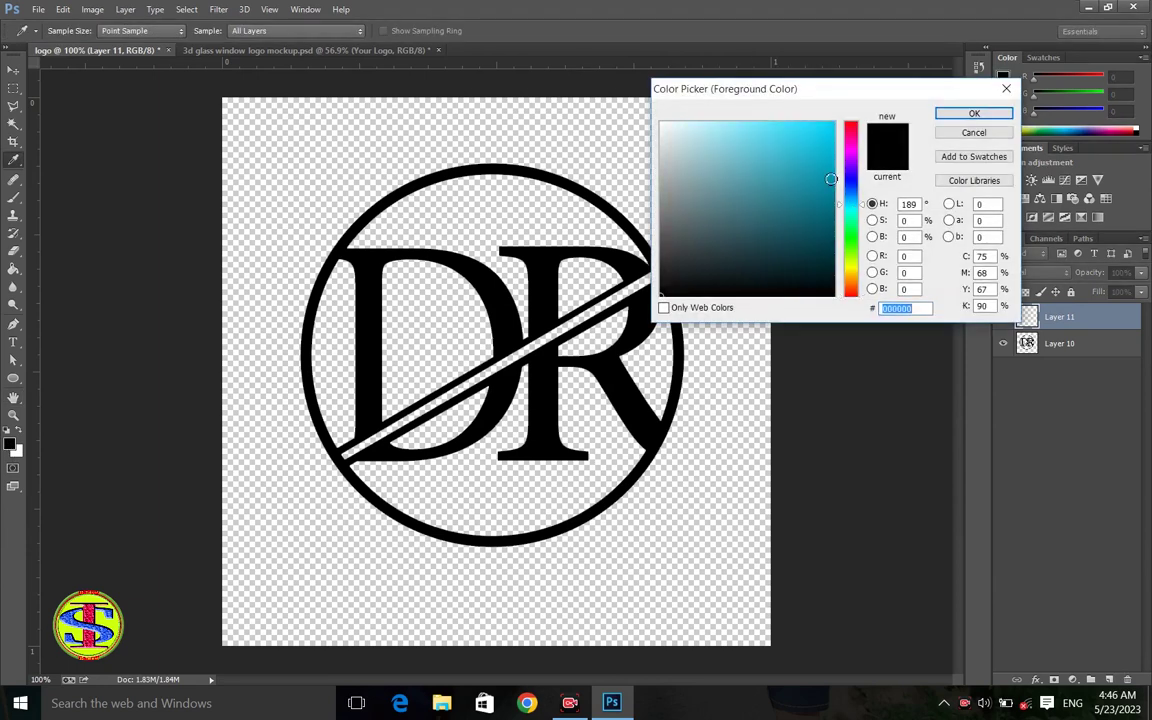
click(818, 176)
click(786, 181)
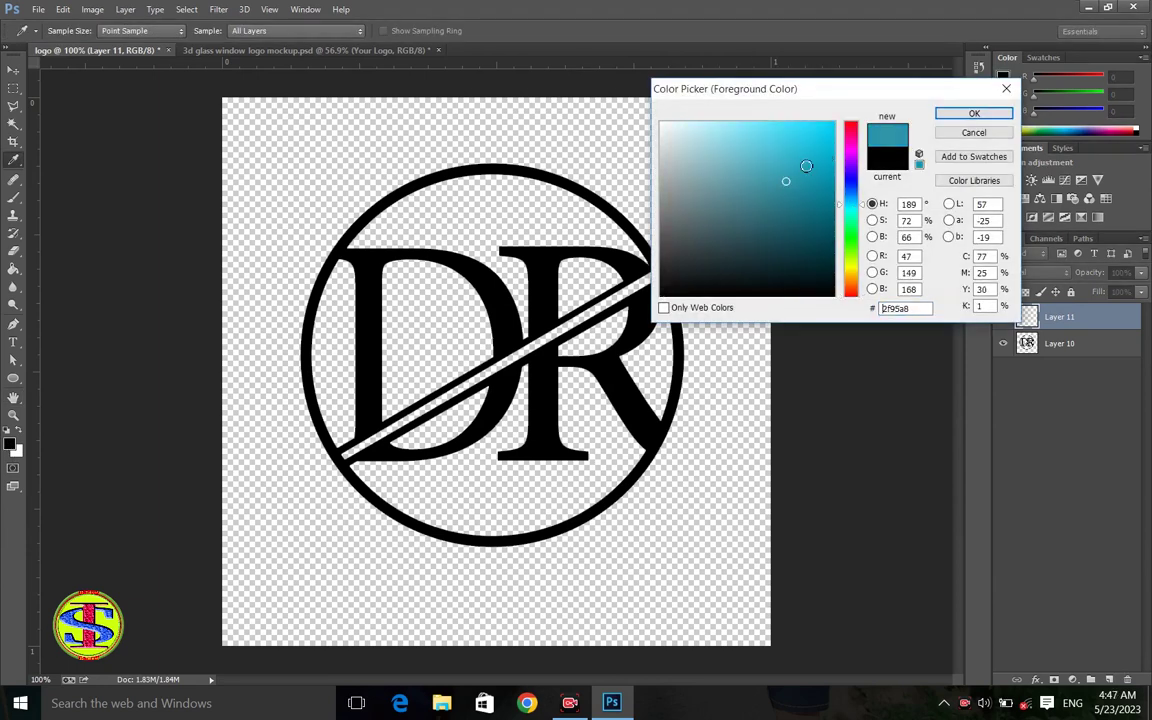
click(792, 172)
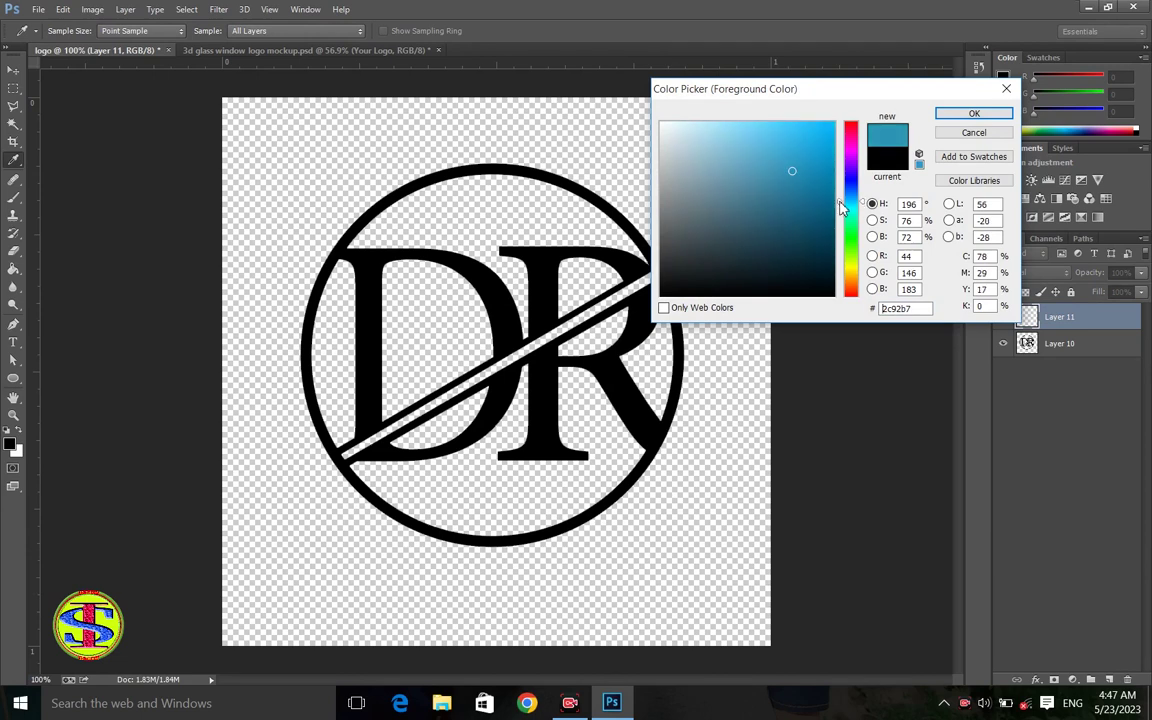
click(973, 113)
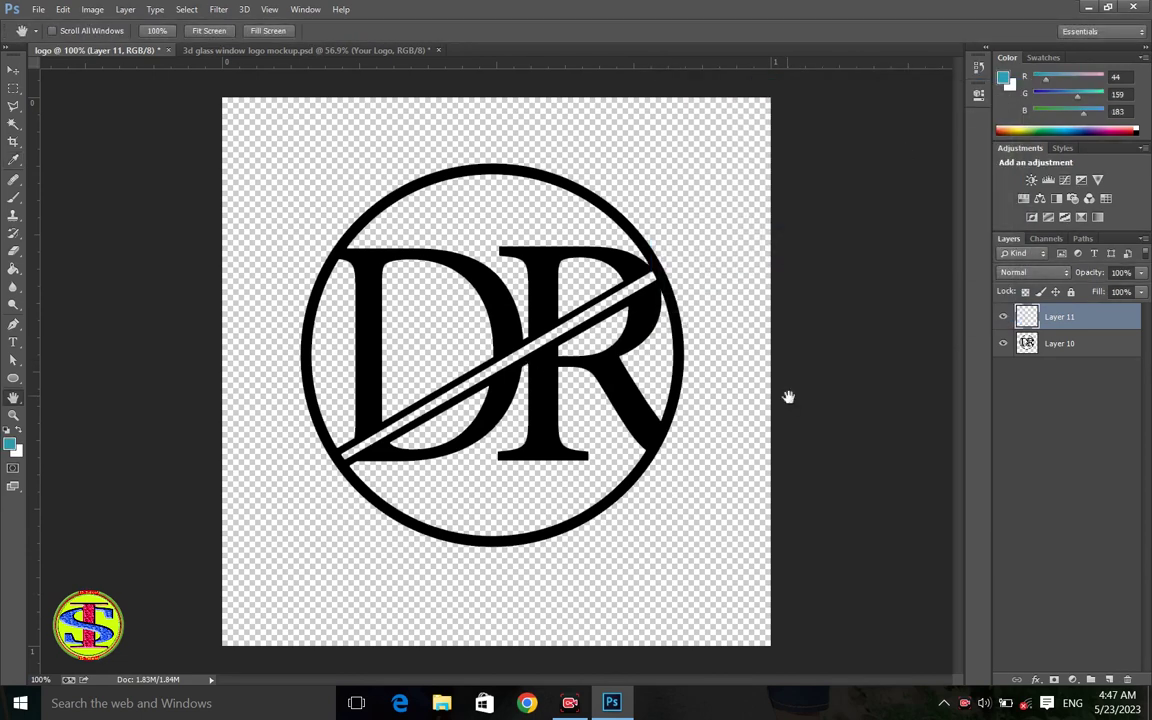
- Fill the layer with teal, clip it to the monogram and merge it down
key(shift+F5)
key(Return)
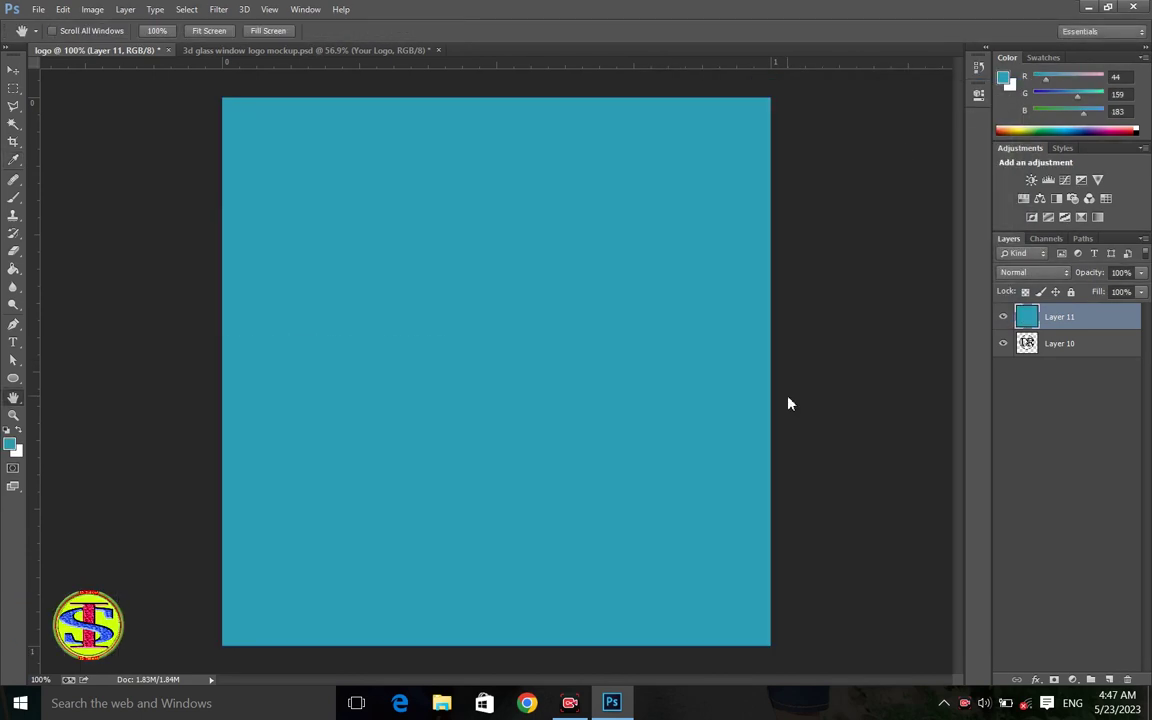
alt+click(1034, 329)
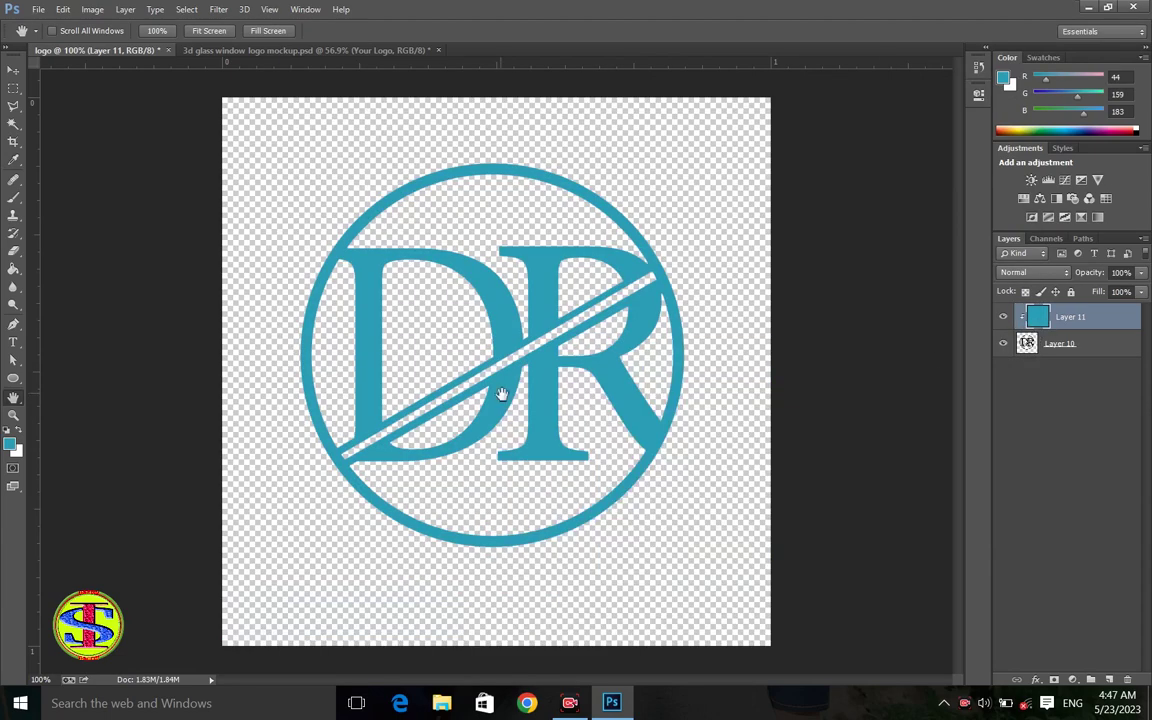
key(ctrl+e)
- Apply a Bevel & Emboss layer style to the teal monogram
double_click(1102, 322)
click(760, 204)
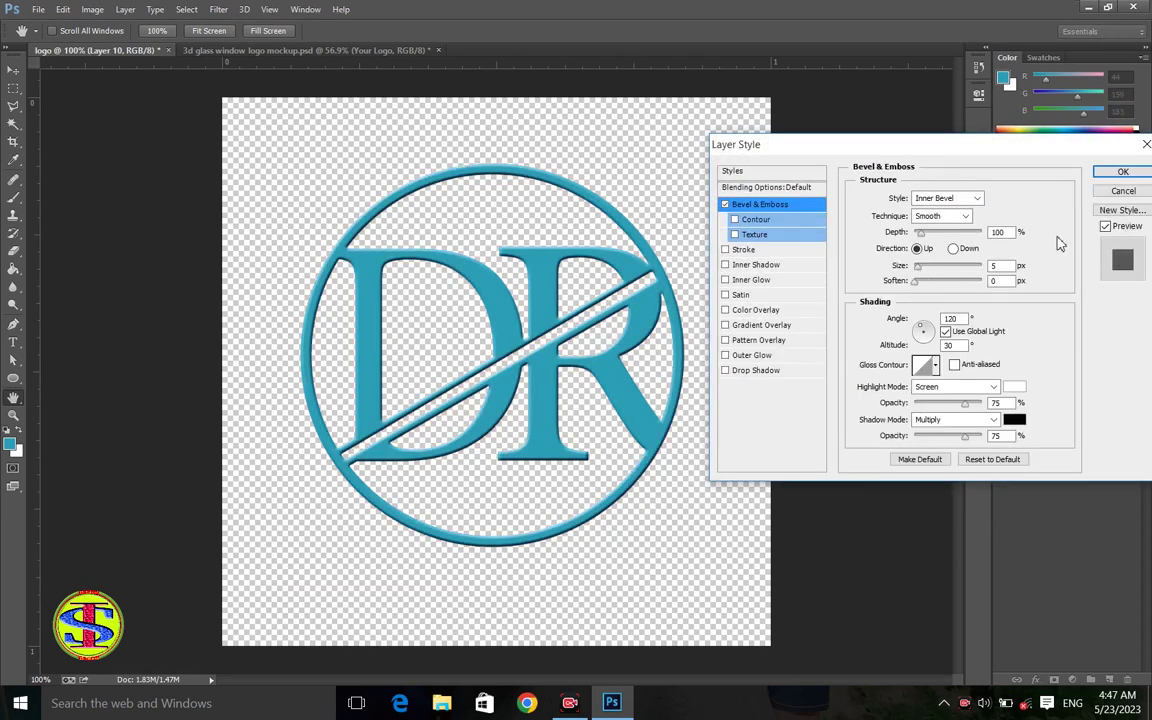
click(1122, 171)
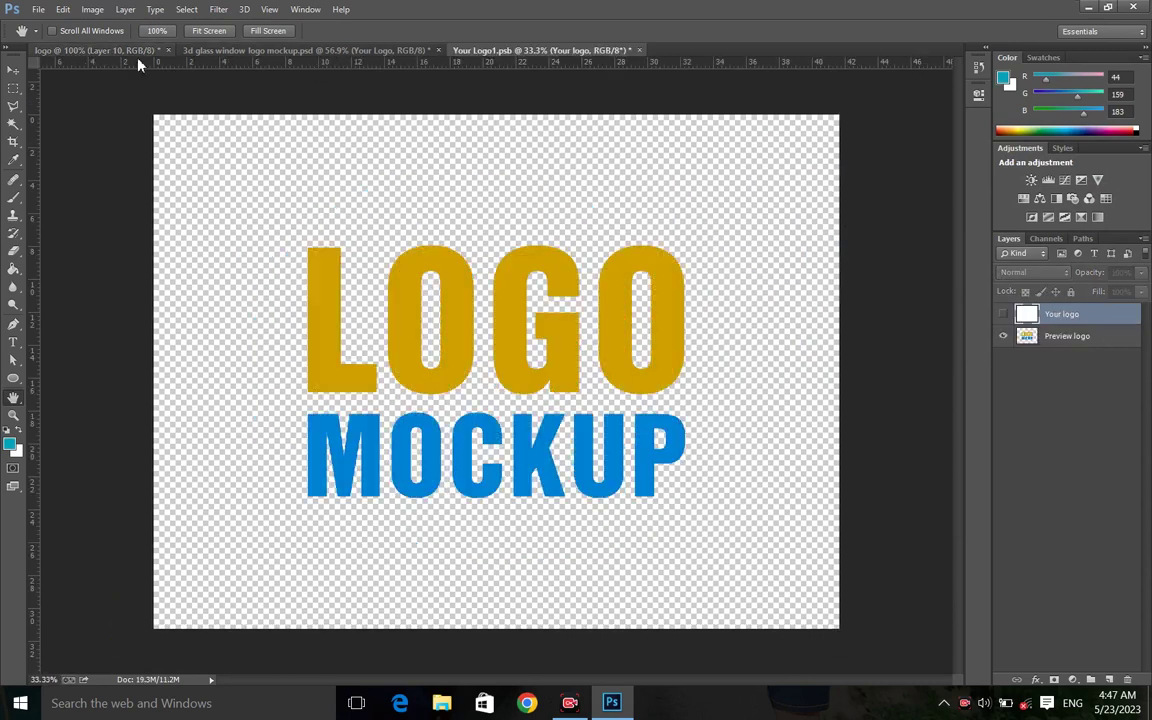
- Drag the teal monogram into the Your Logo placeholder document, accepting the colour conversion
click(130, 51)
key(v)
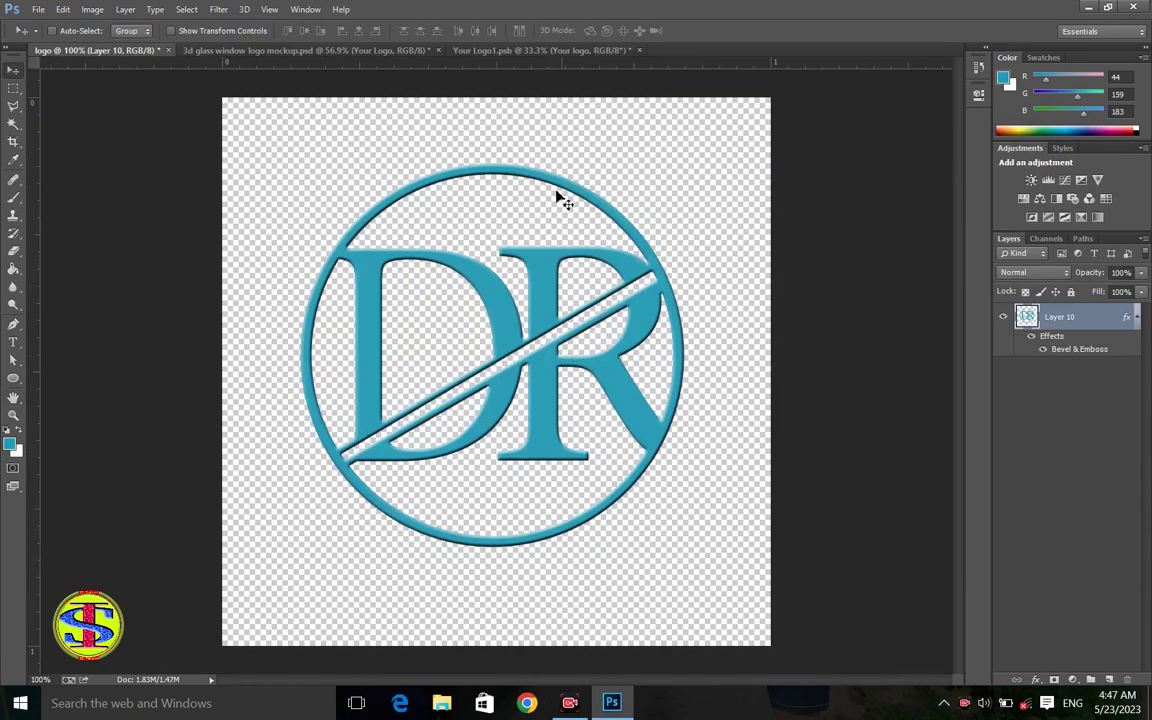
drag(560, 200, 533, 290)
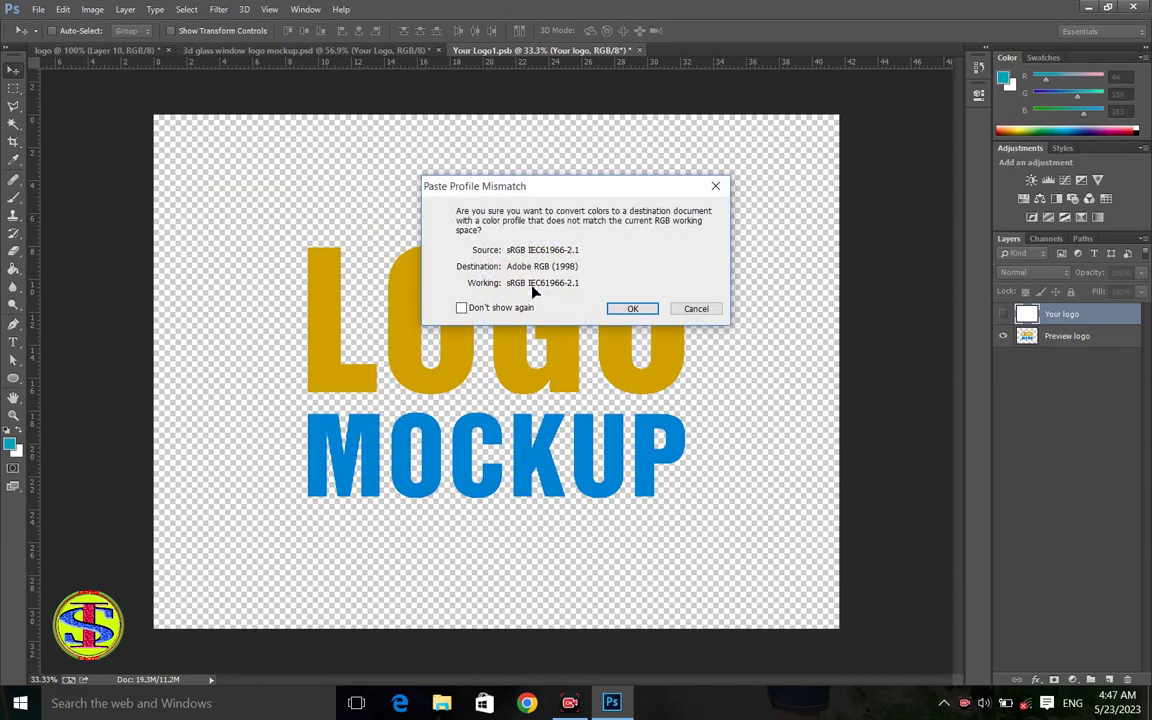
click(633, 309)
- Free Transform the pasted monogram up to 237.5% over the sample text
key(ctrl+t)
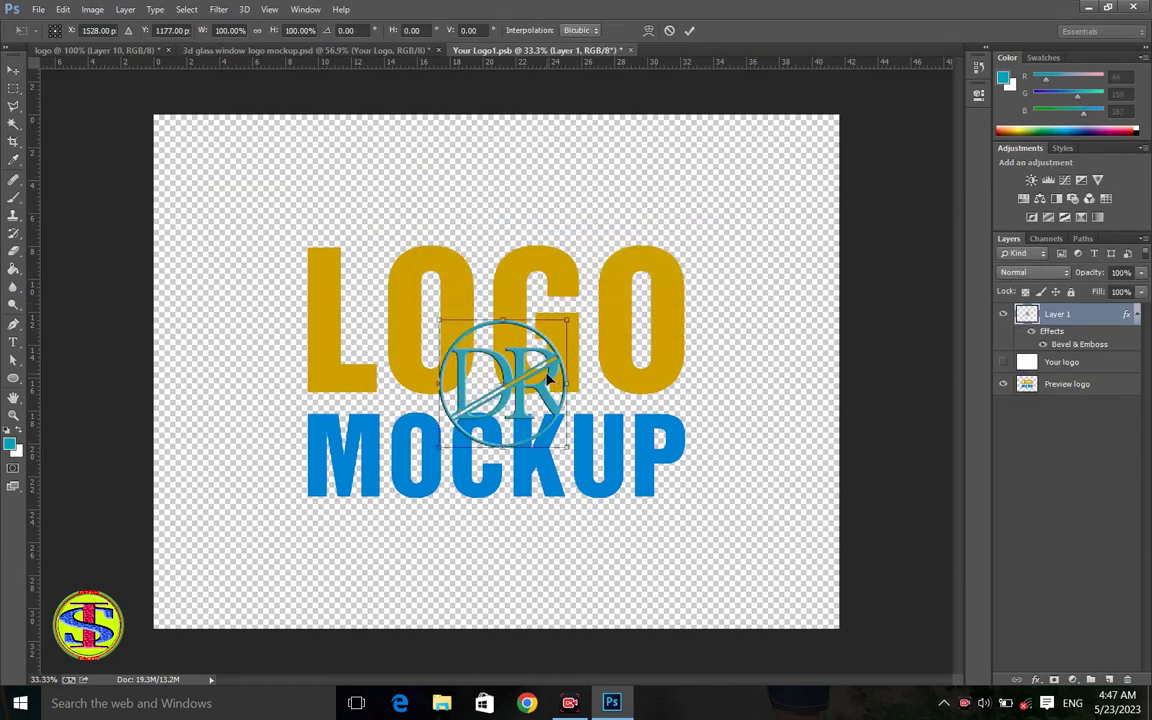
drag(580, 467, 681, 553)
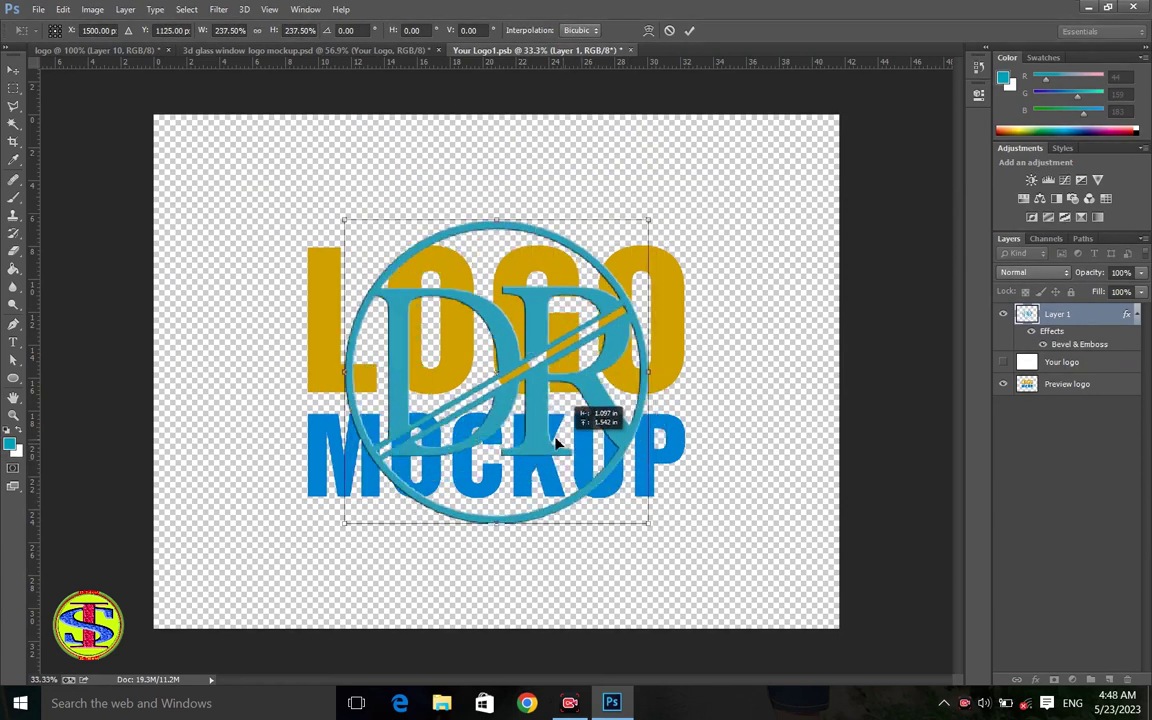
drag(521, 412, 476, 387)
click(691, 31)
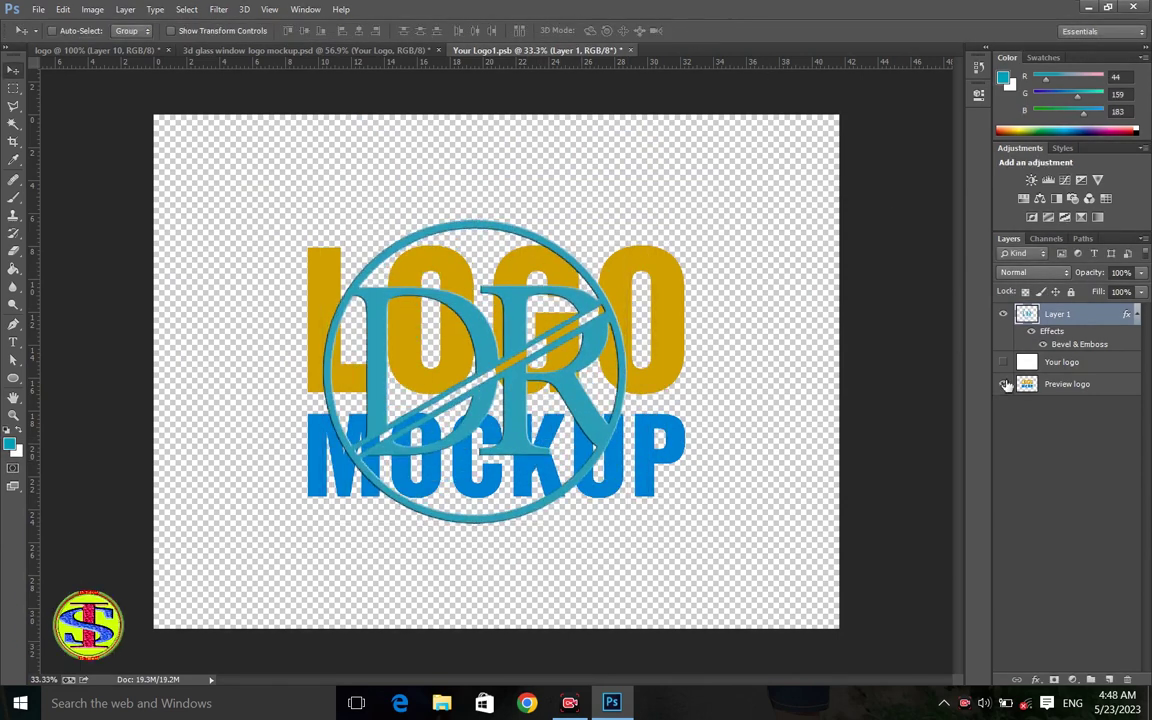
- Hide the LOGO MOCKUP preview layer and save the placeholder as it closes
click(1003, 384)
click(630, 49)
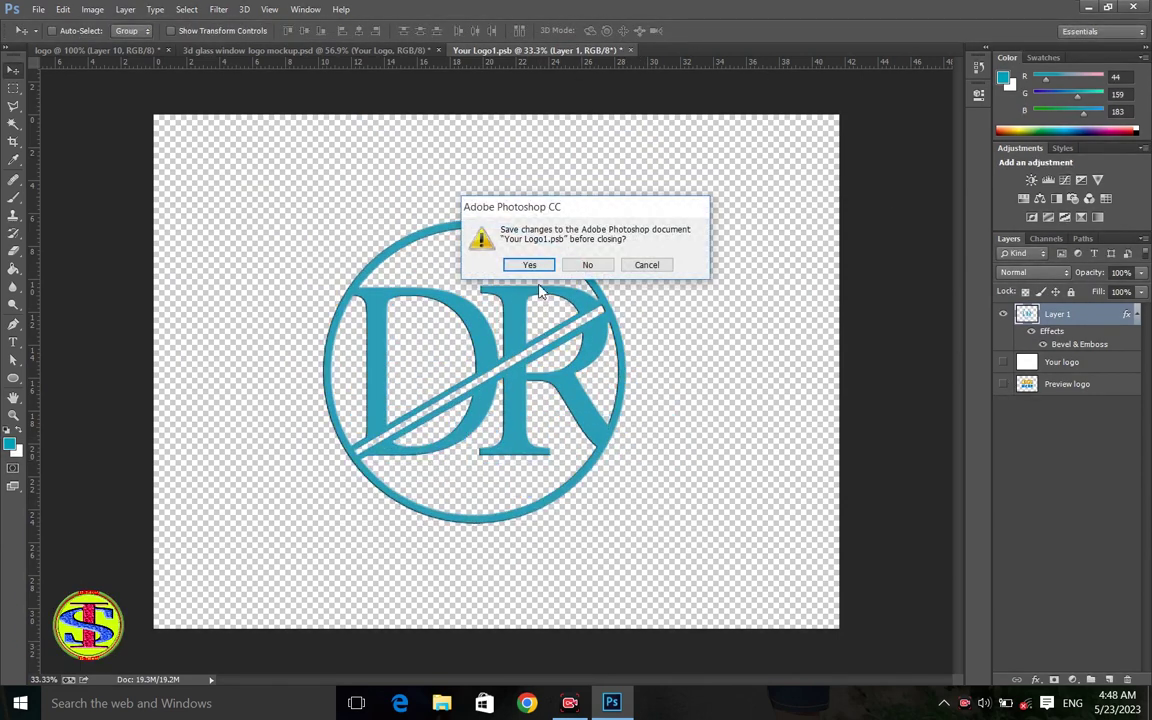
click(535, 264)
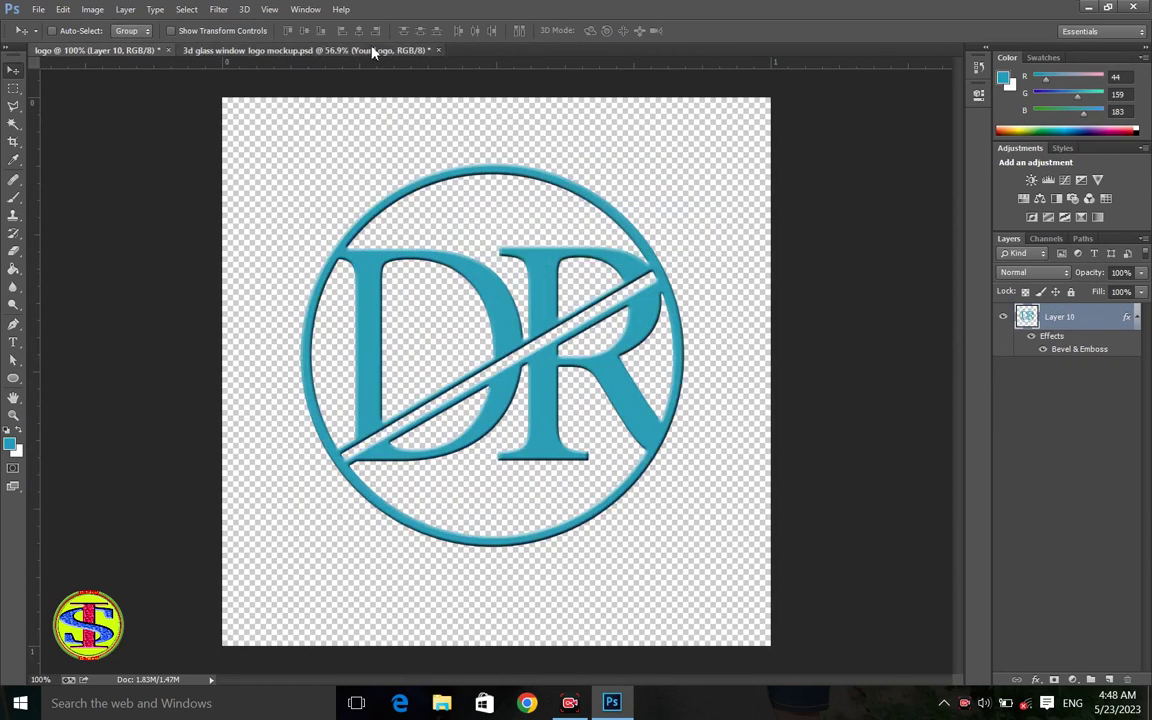
- On the 3d glass window mockup, zoom in on the DR logo, then return to 100%
click(372, 50)
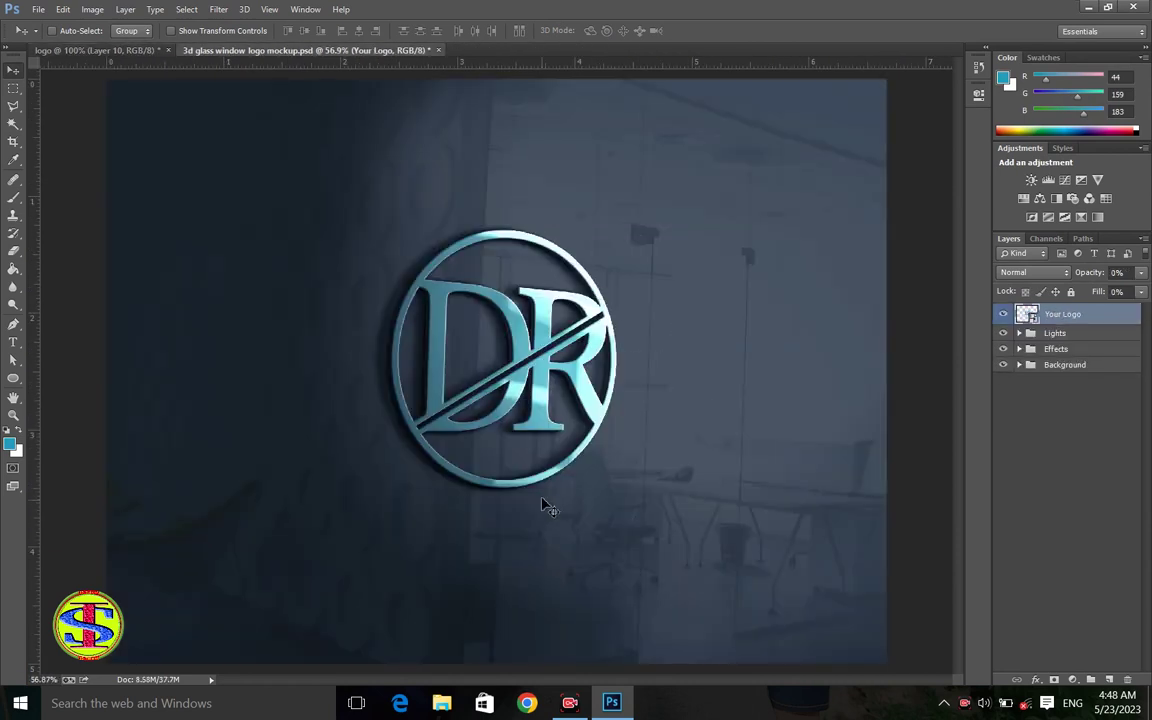
key(z)
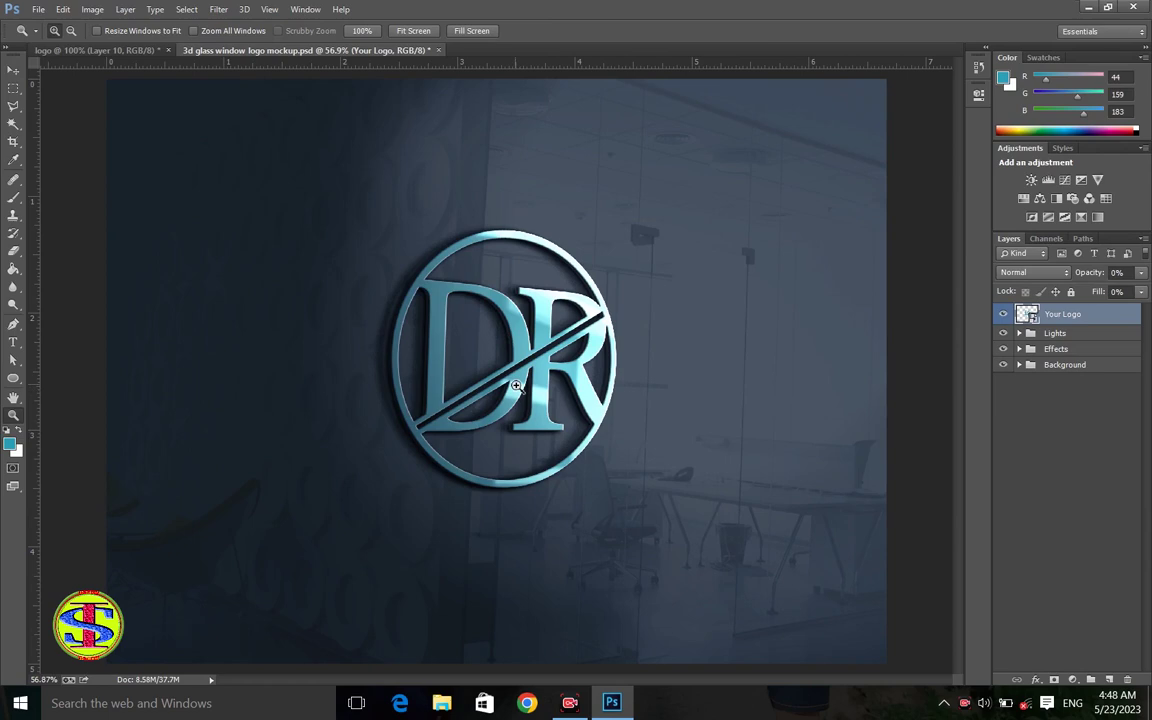
click(516, 386)
click(583, 358)
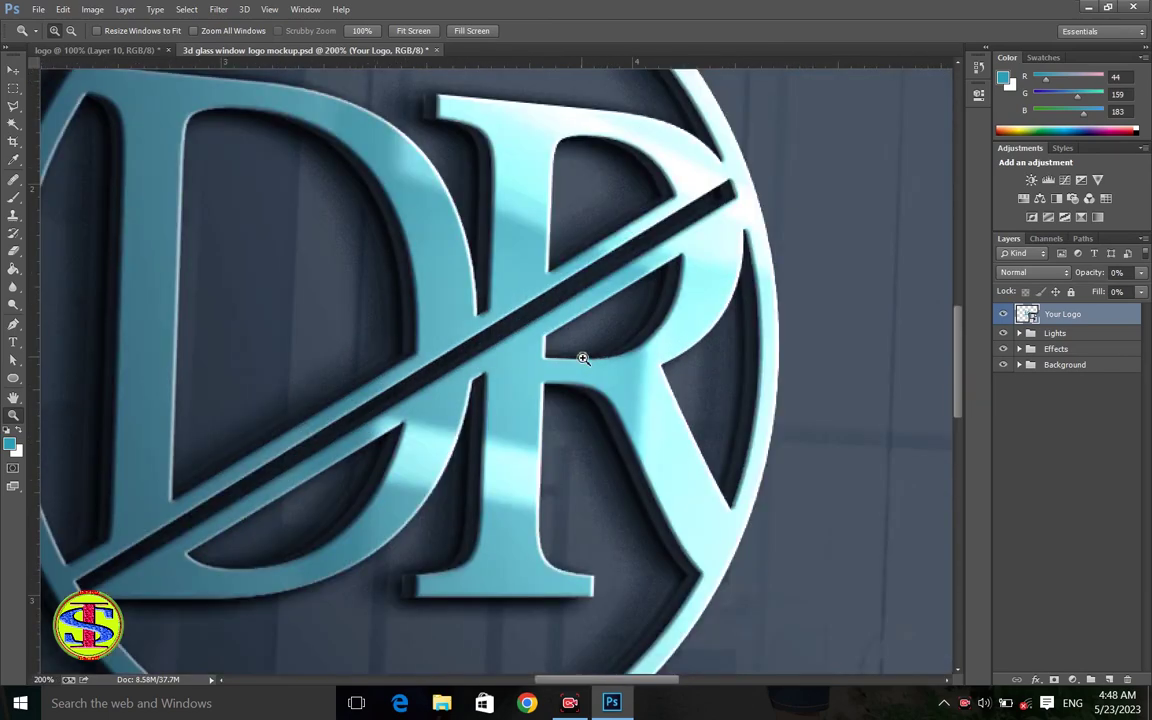
right_click(583, 358)
click(595, 458)
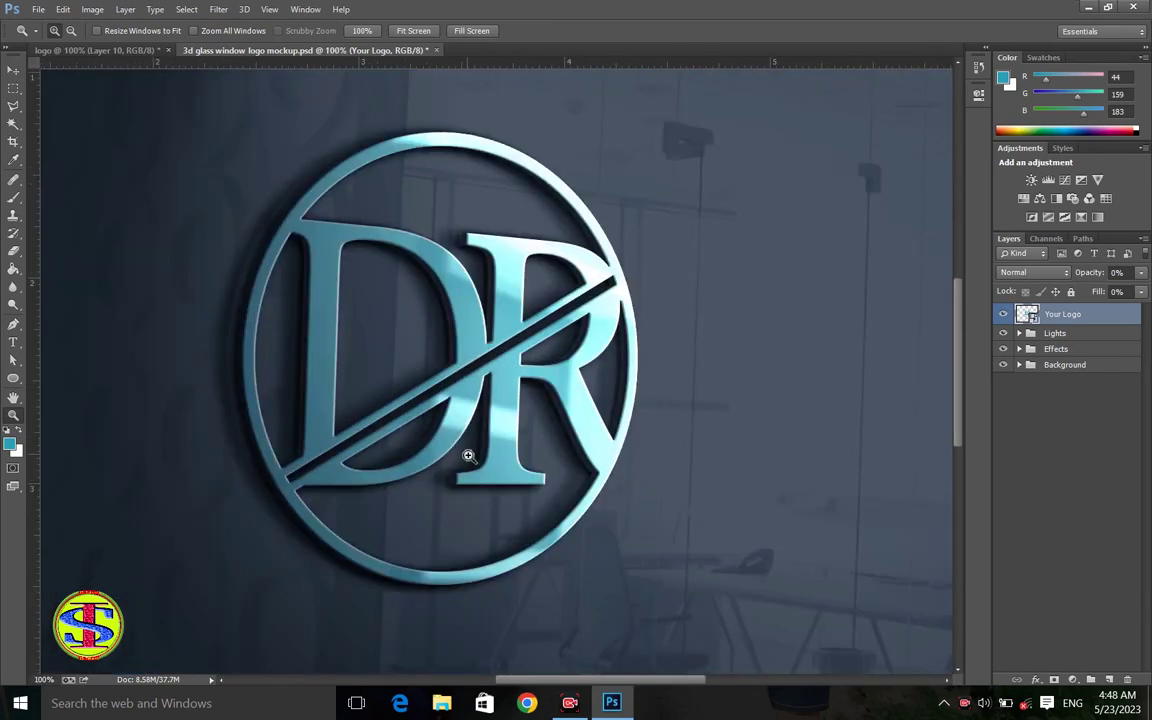